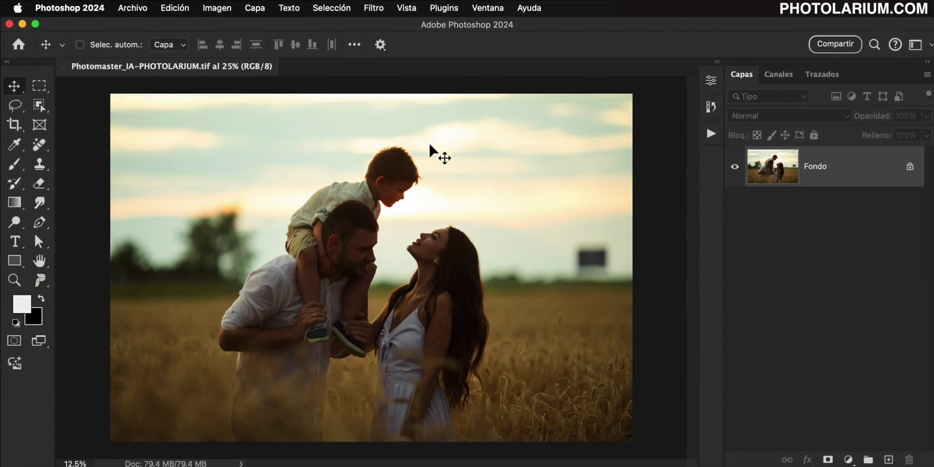
# - Brighten the photo's midtones with a direct Curves edit, compare with undo/redo, then revert
pyautogui.click(221, 7)
pyautogui.moveTo(283, 44)
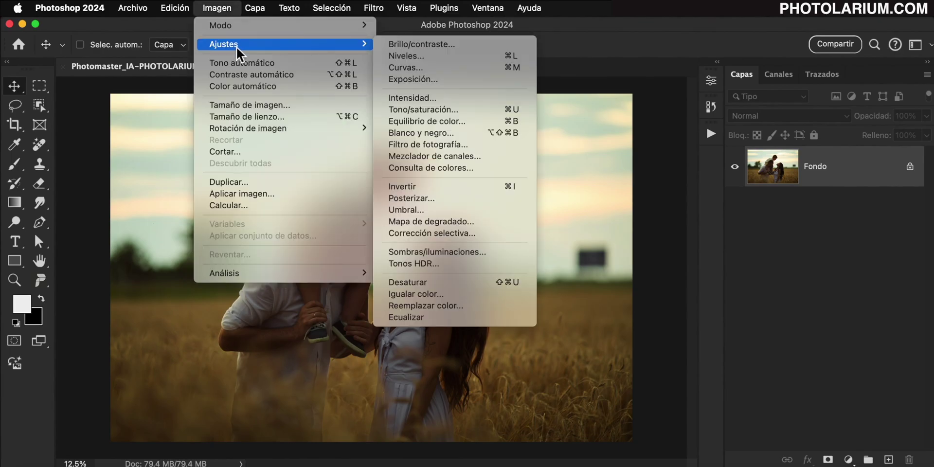
pyautogui.click(431, 68)
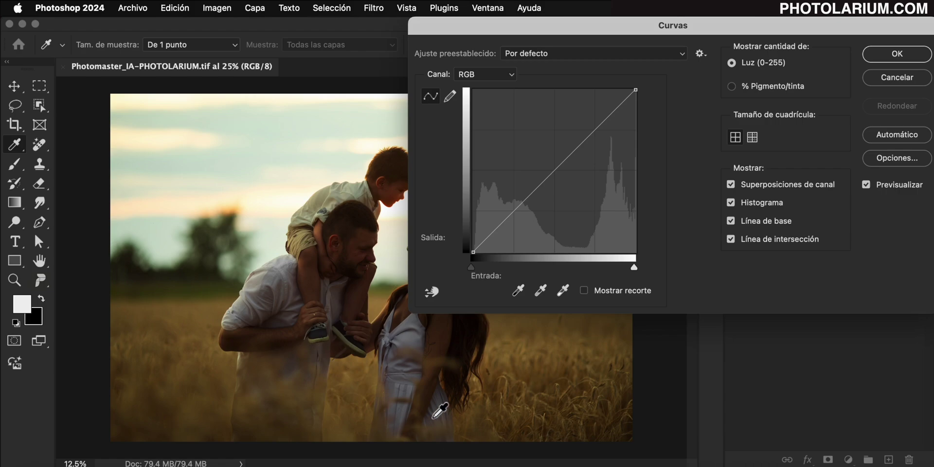
pyautogui.scroll(2, 440, 411)
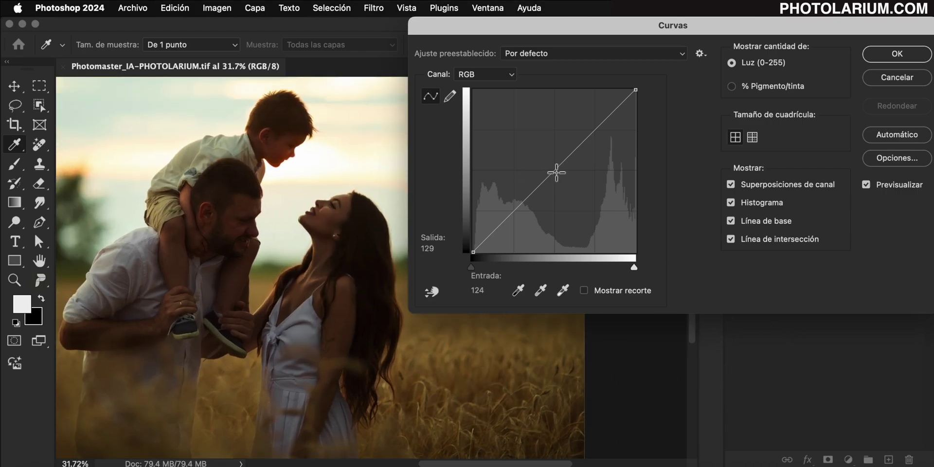
pyautogui.moveTo(557, 173)
pyautogui.mouseDown()
pyautogui.moveTo(518, 168)
pyautogui.moveTo(515, 177)
pyautogui.mouseUp()
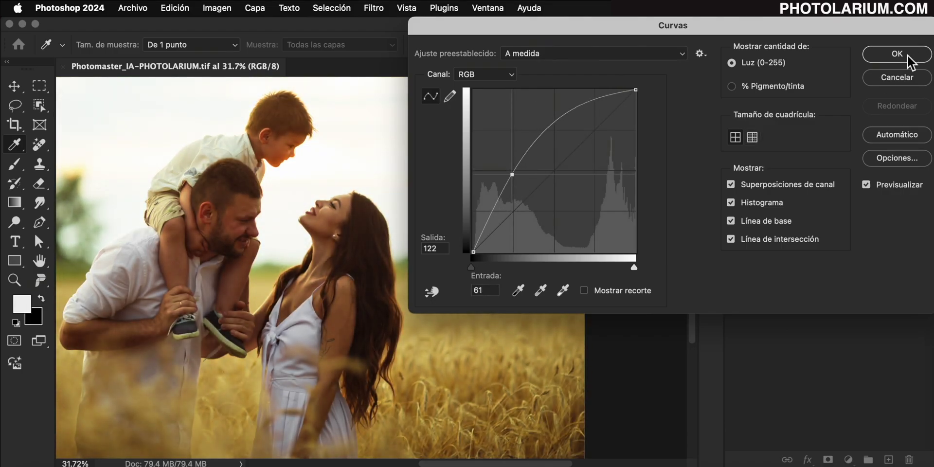
pyautogui.click(907, 56)
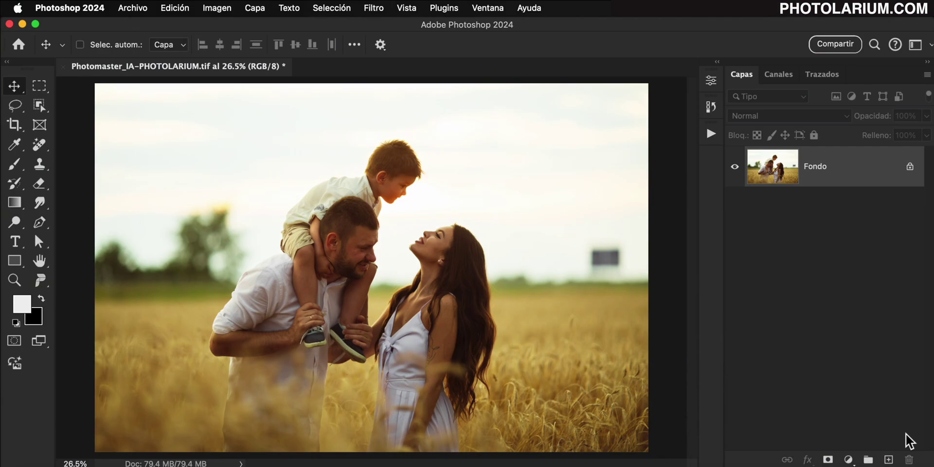
pyautogui.hotkey('ctrl', 'z')
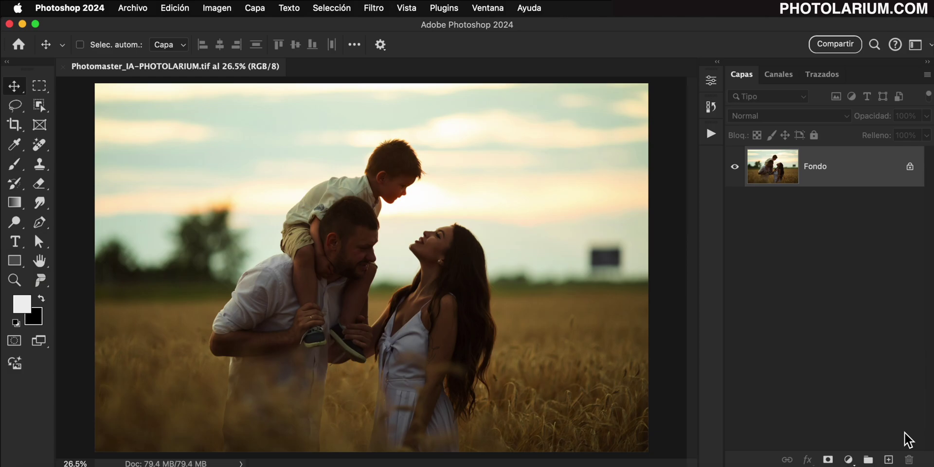
pyautogui.hotkey('ctrl', 'shift', 'z')
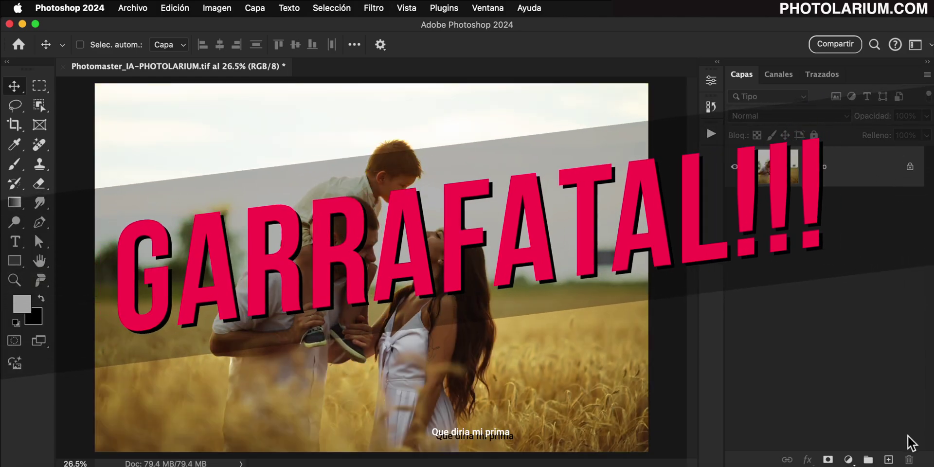
pyautogui.hotkey('ctrl', 'z')
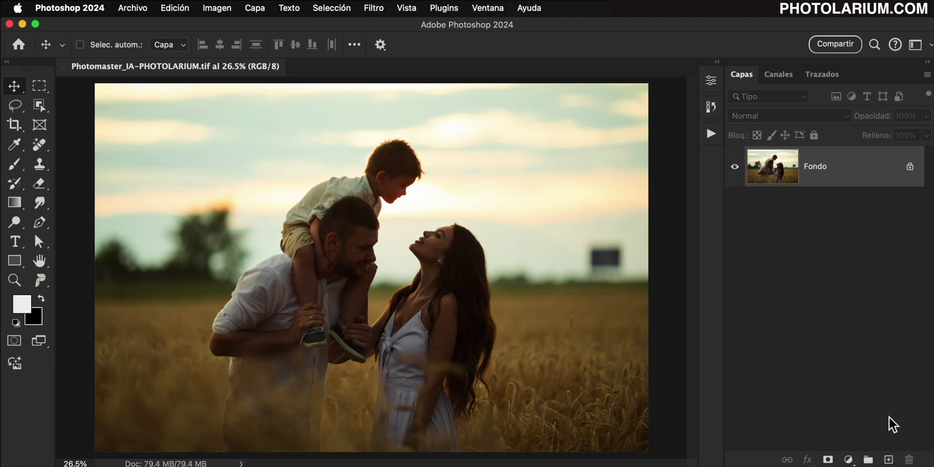
# - Add a Curves adjustment layer lifting the midtones and toggle it to compare
pyautogui.click(848, 459)
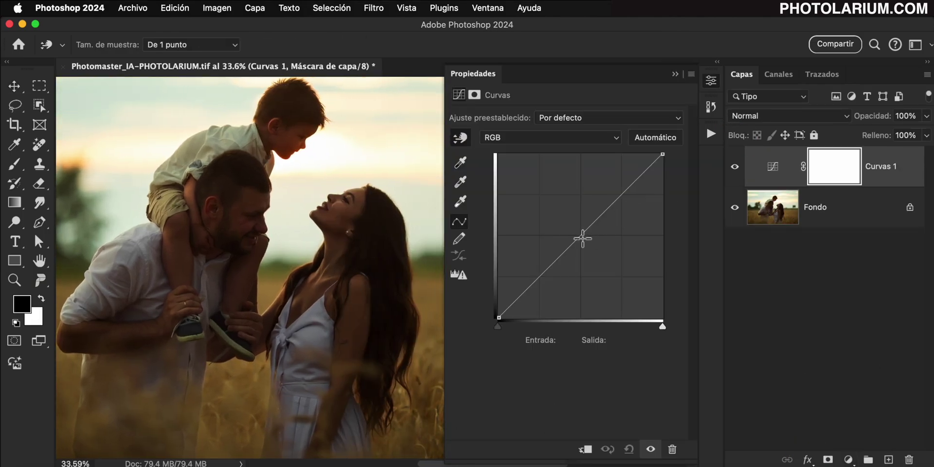
pyautogui.moveTo(564, 253)
pyautogui.mouseDown()
pyautogui.moveTo(565, 236)
pyautogui.moveTo(544, 235)
pyautogui.mouseUp()
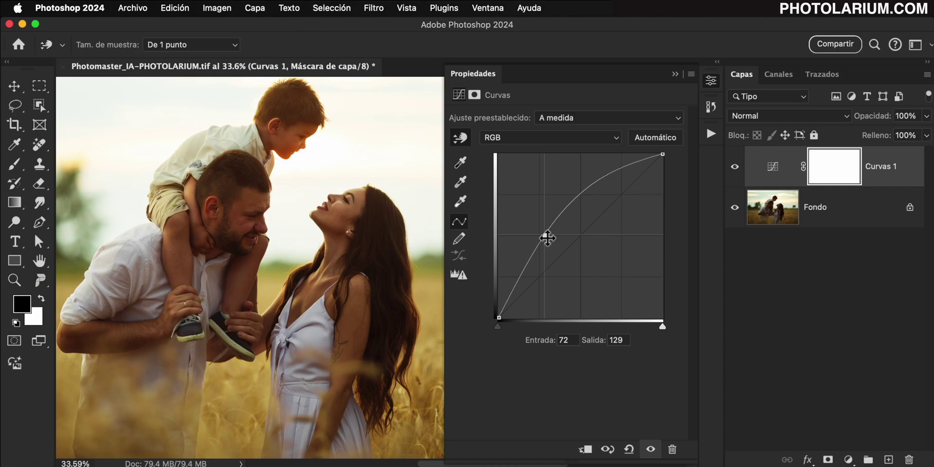
pyautogui.click(680, 75)
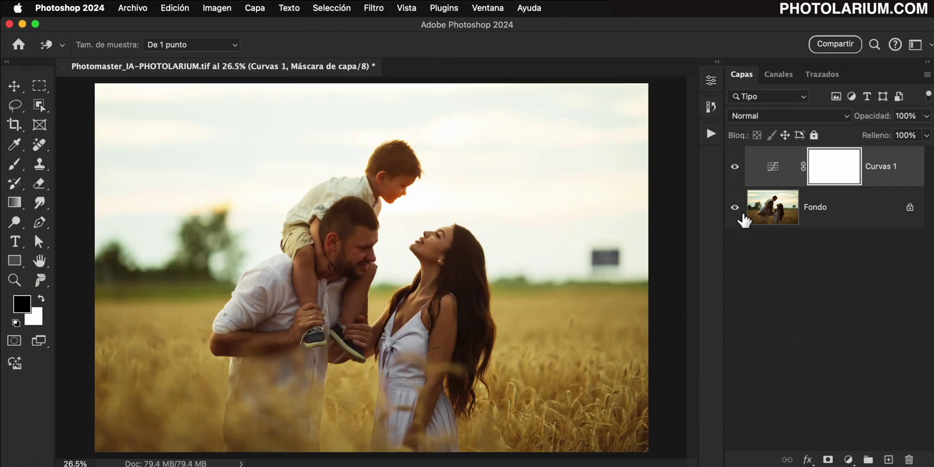
pyautogui.click(736, 168)
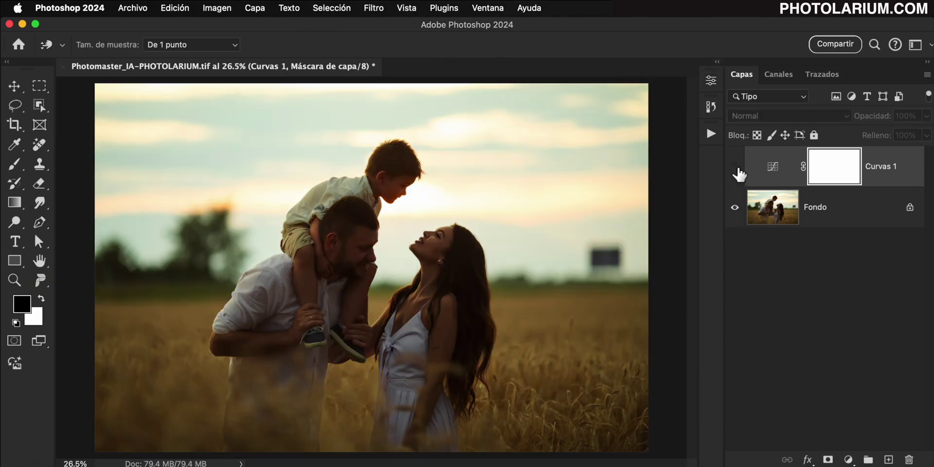
pyautogui.click(736, 168)
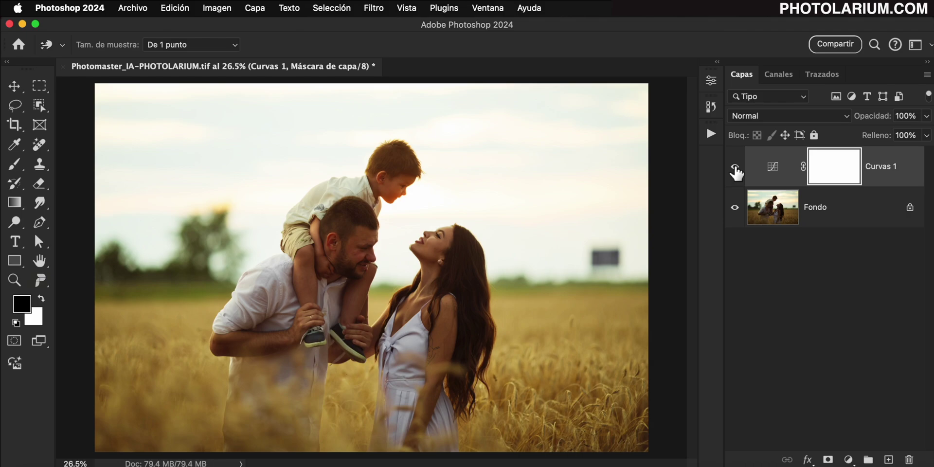
# - Mask the brightening off the sky and billboard, and reveal it on the woman's face
pyautogui.press('v')
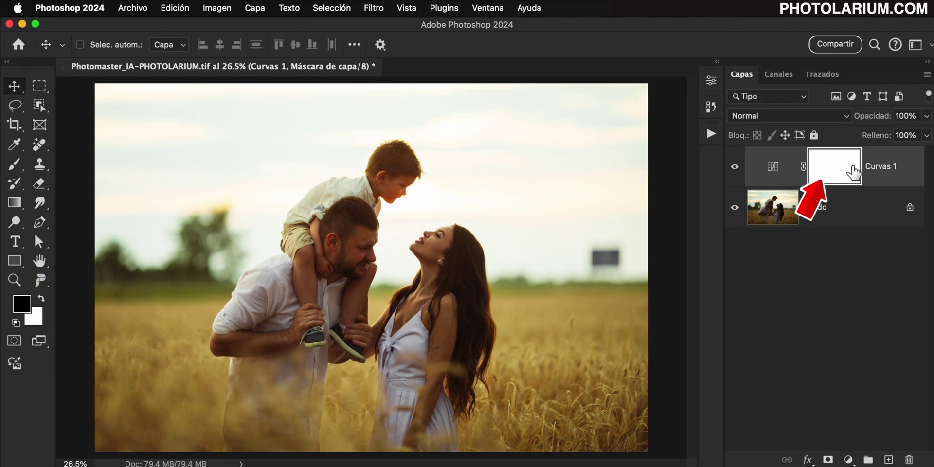
pyautogui.click(15, 164)
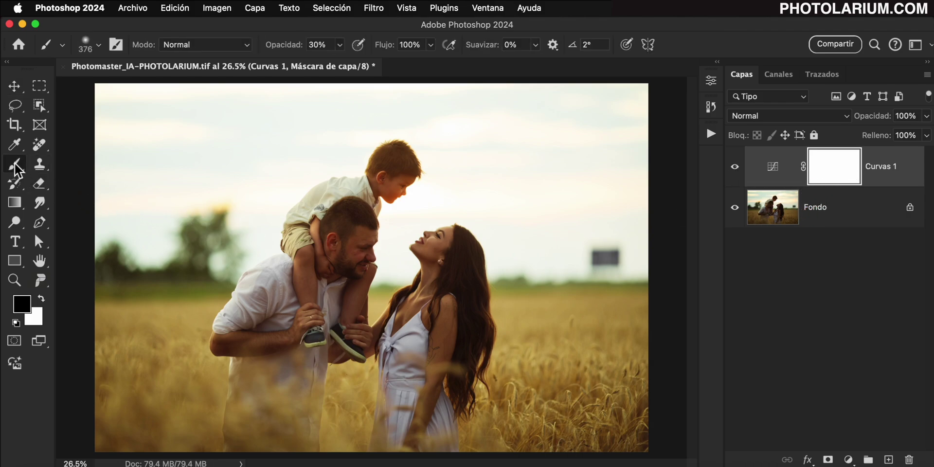
pyautogui.press(']')
pyautogui.press(']')
pyautogui.press(']')
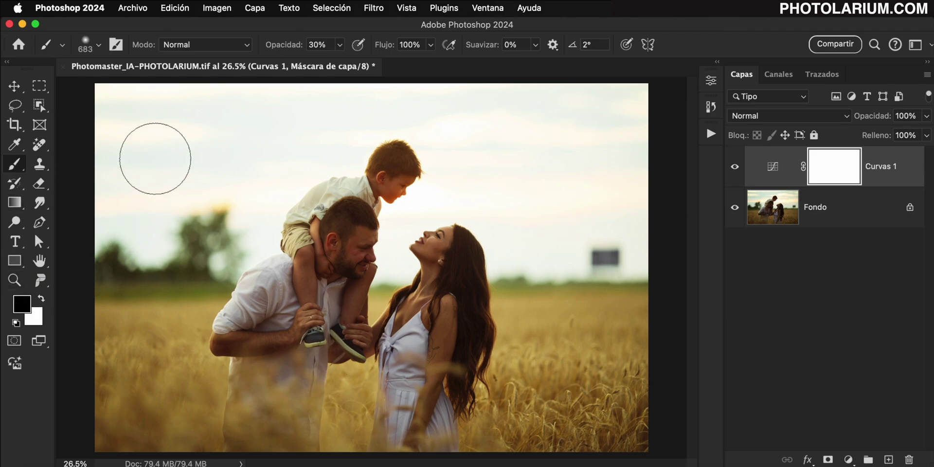
pyautogui.press('0')
pyautogui.moveTo(239, 109); pyautogui.dragTo(717, 97)
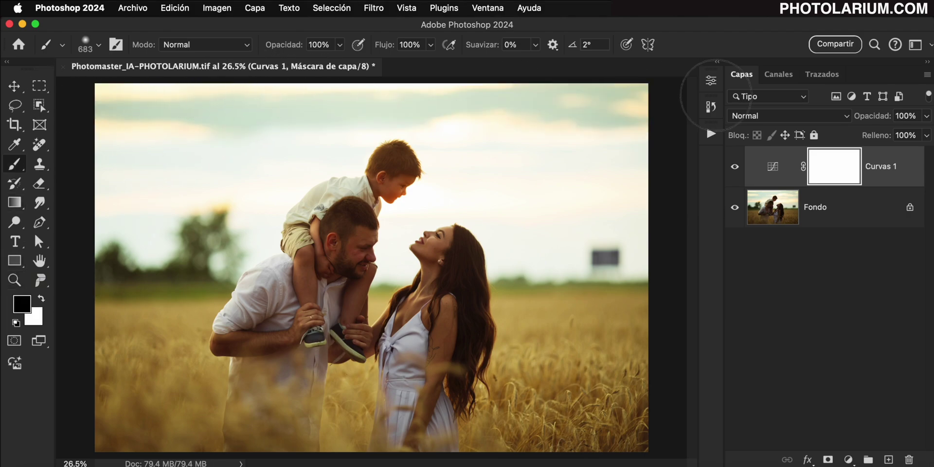
pyautogui.moveTo(457, 151)
pyautogui.mouseDown()
pyautogui.moveTo(508, 211)
pyautogui.moveTo(565, 250)
pyautogui.moveTo(525, 132)
pyautogui.mouseUp()
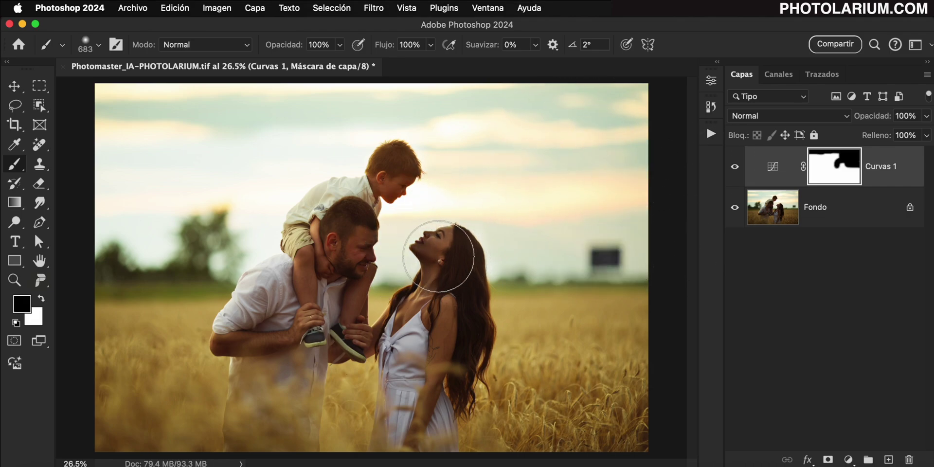
pyautogui.moveTo(437, 254); pyautogui.dragTo(407, 258)
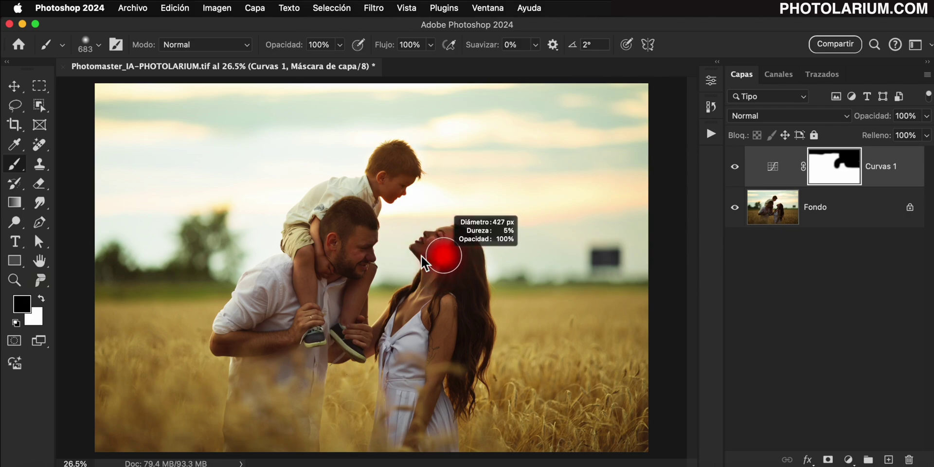
pyautogui.click(42, 299)
pyautogui.moveTo(427, 253)
pyautogui.mouseDown()
pyautogui.moveTo(427, 285)
pyautogui.moveTo(452, 297)
pyautogui.mouseUp()
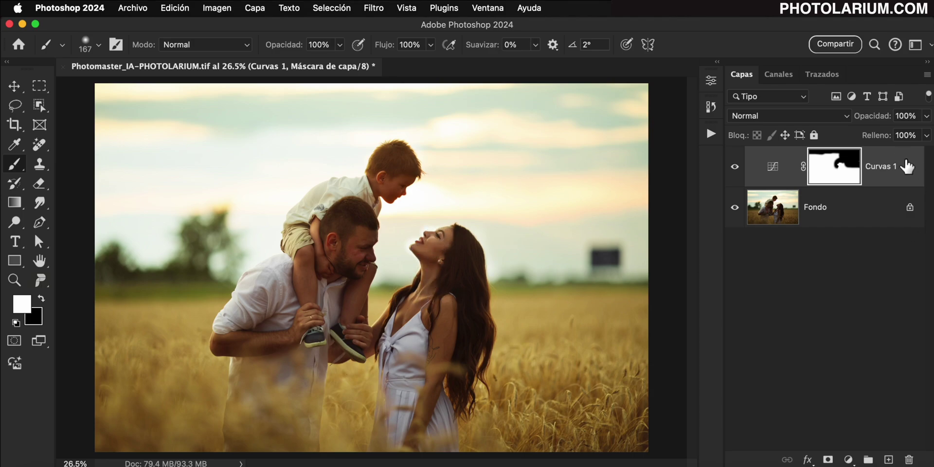
# - Delete Curvas 1, unlock the background as Capa 0 and convert it for smart filters
pyautogui.moveTo(901, 159); pyautogui.dragTo(908, 460)
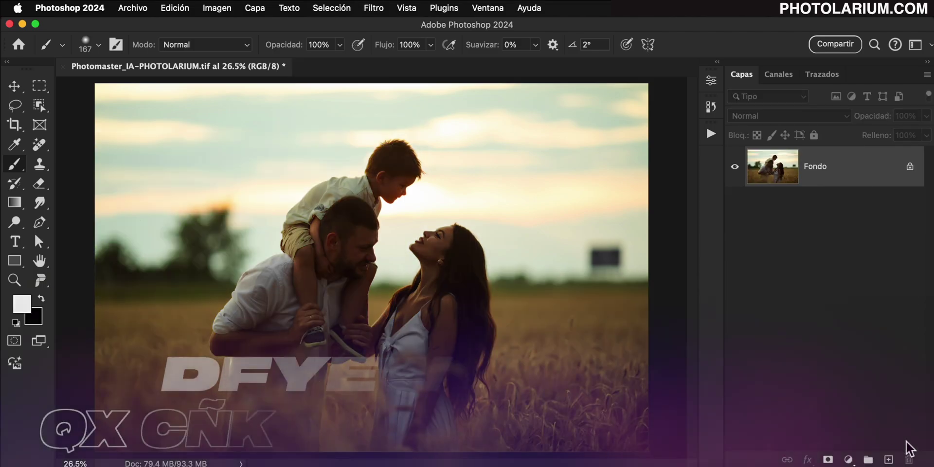
pyautogui.press('v')
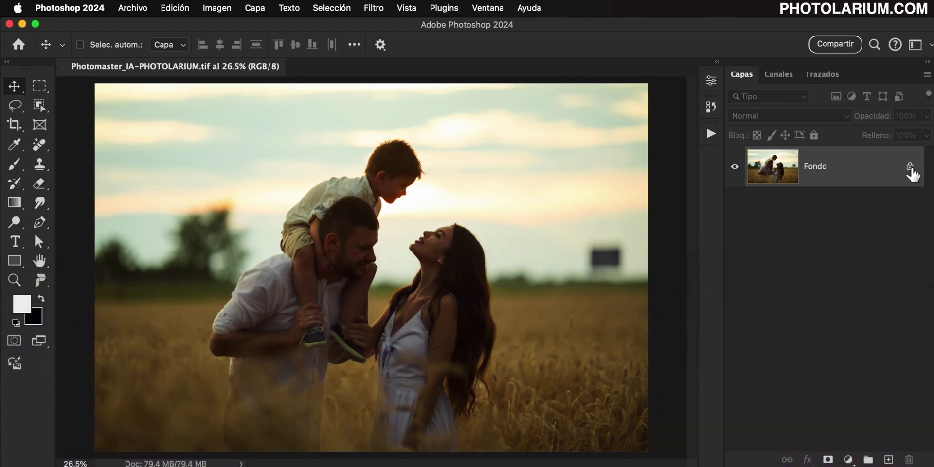
pyautogui.click(910, 167)
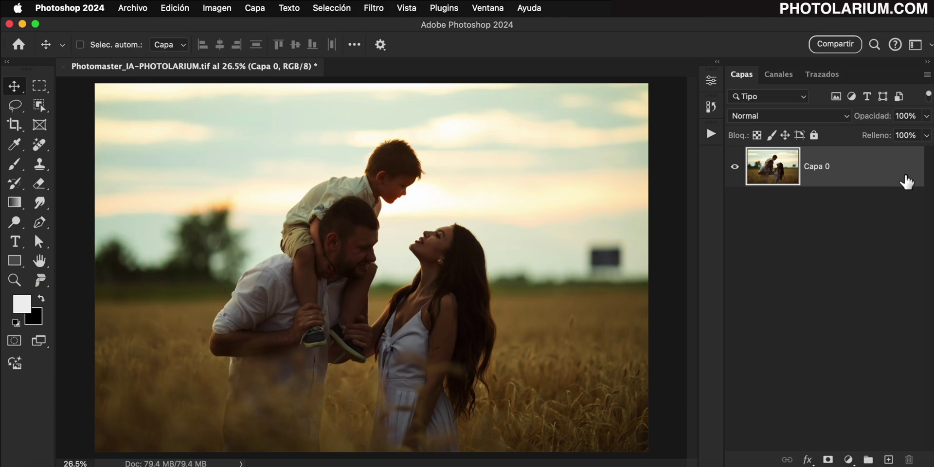
pyautogui.click(378, 9)
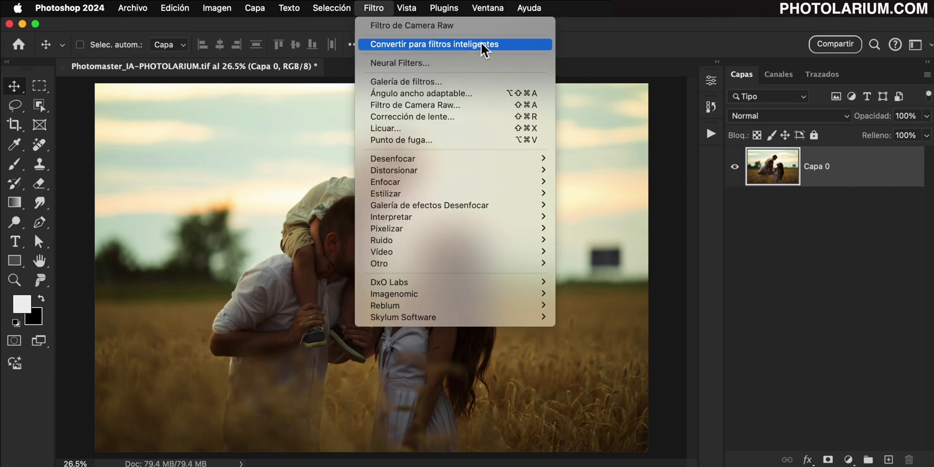
pyautogui.click(531, 56)
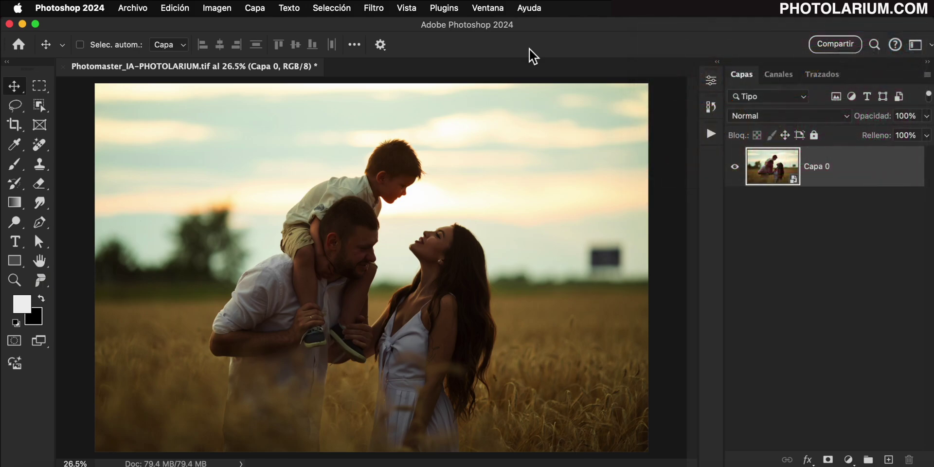
pyautogui.click(383, 9)
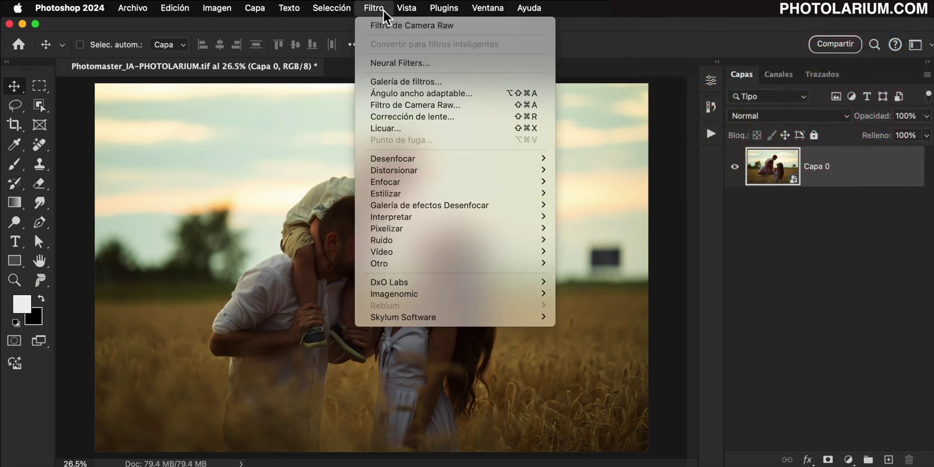
# - Open the Camera Raw filter and browse the PhotoMaster IA Presets' Cielo, Fondo, Ropa and Sujeto entries
pyautogui.click(498, 111)
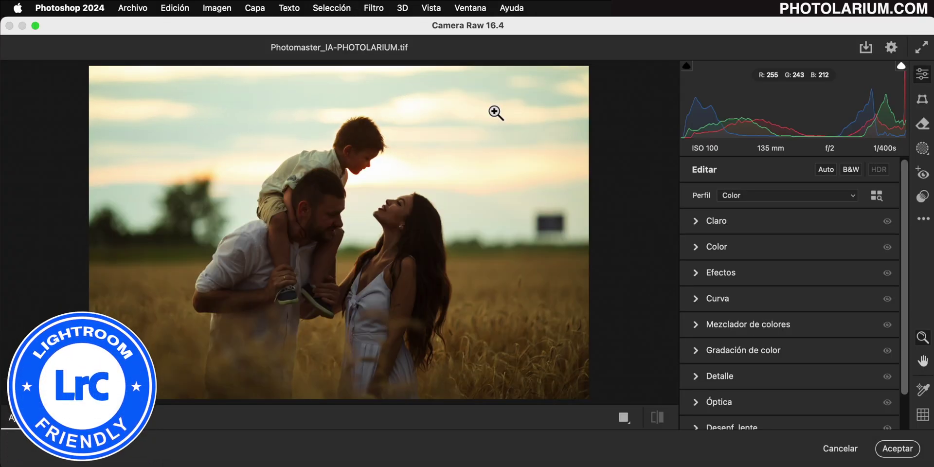
pyautogui.click(923, 197)
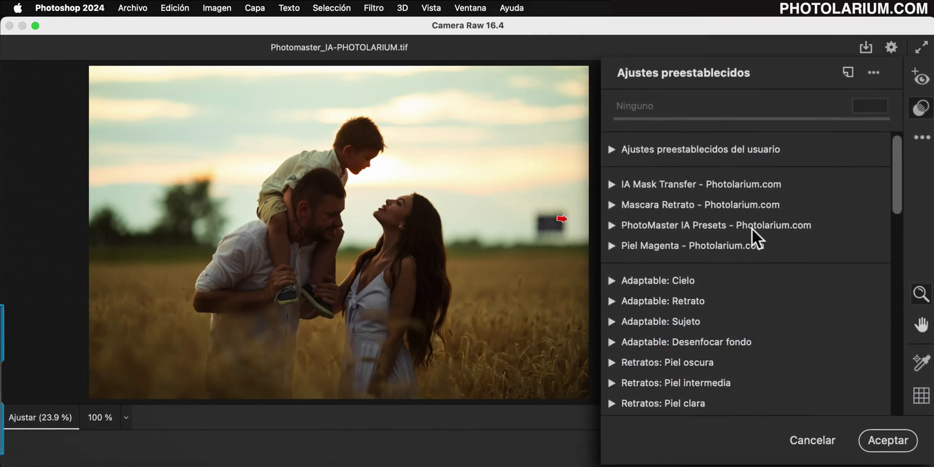
pyautogui.click(612, 226)
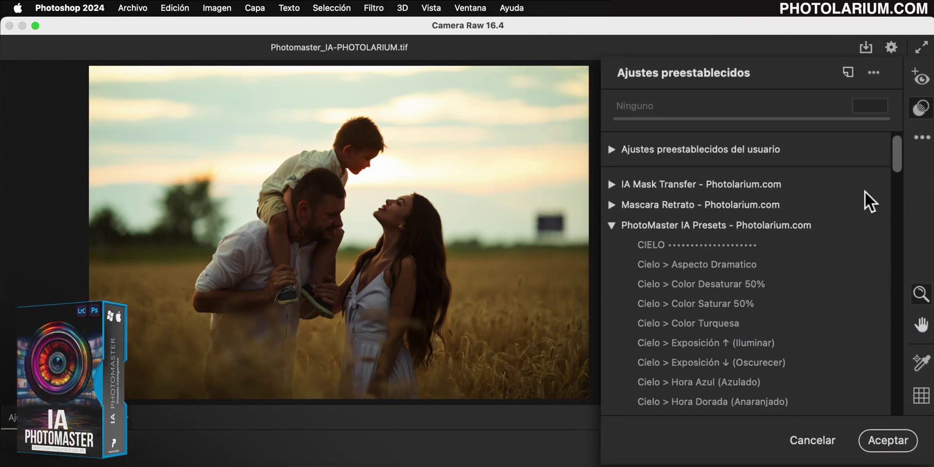
pyautogui.moveTo(897, 160); pyautogui.dragTo(900, 174)
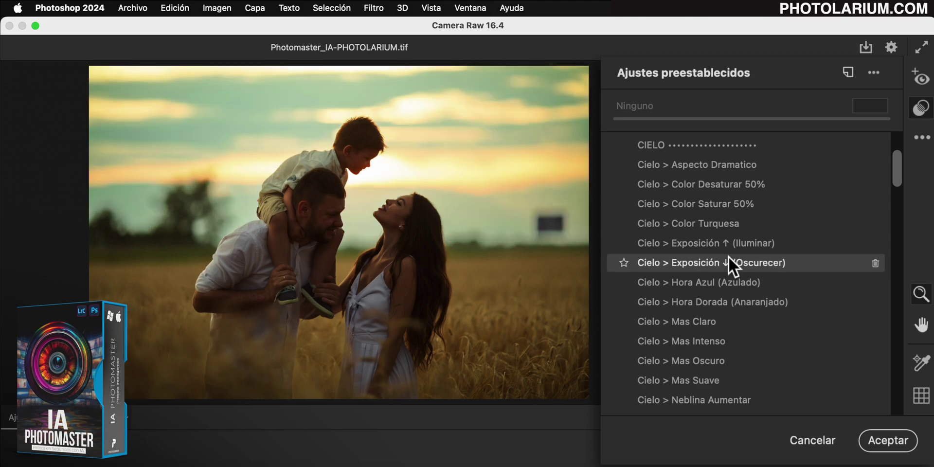
pyautogui.scroll(-1, 898, 177)
pyautogui.moveTo(898, 177); pyautogui.dragTo(898, 217)
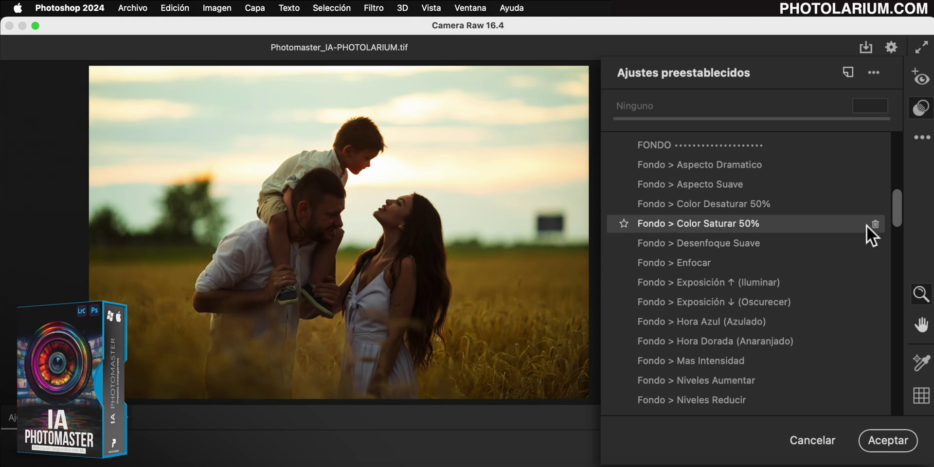
pyautogui.scroll(-5, 856, 234)
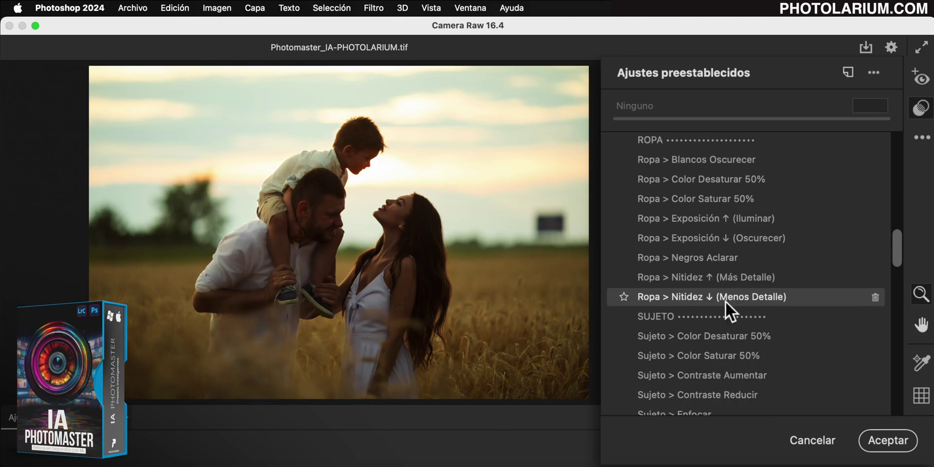
pyautogui.scroll(-3, 898, 255)
pyautogui.moveTo(898, 255); pyautogui.dragTo(896, 270)
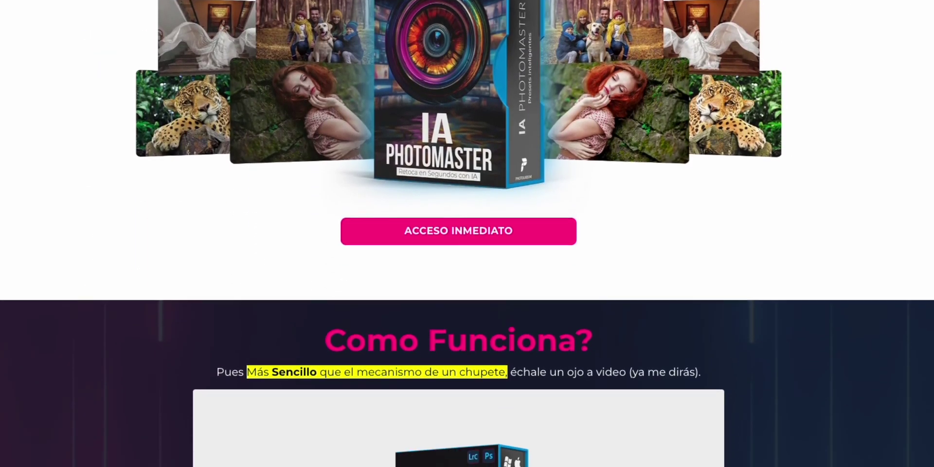
# - Scroll the Photolarium page down to the Como Funciona? demo video
pyautogui.scroll(-2, 467, 234)
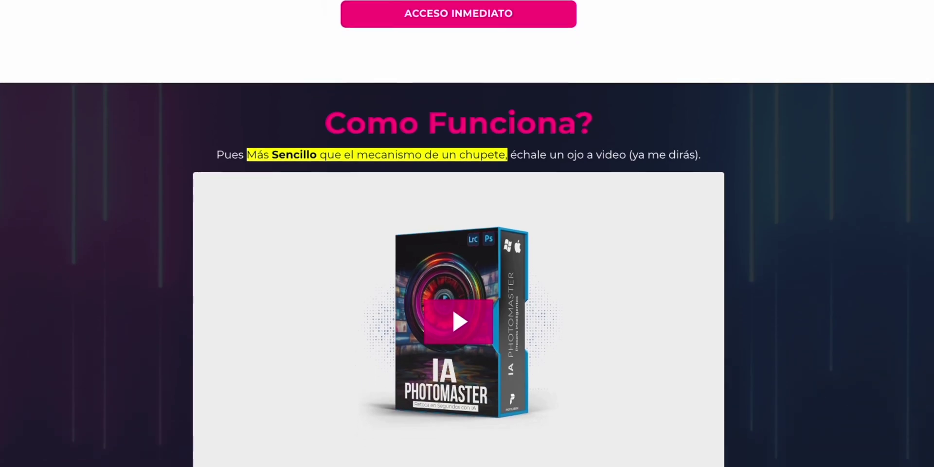
pyautogui.scroll(-2, 467, 234)
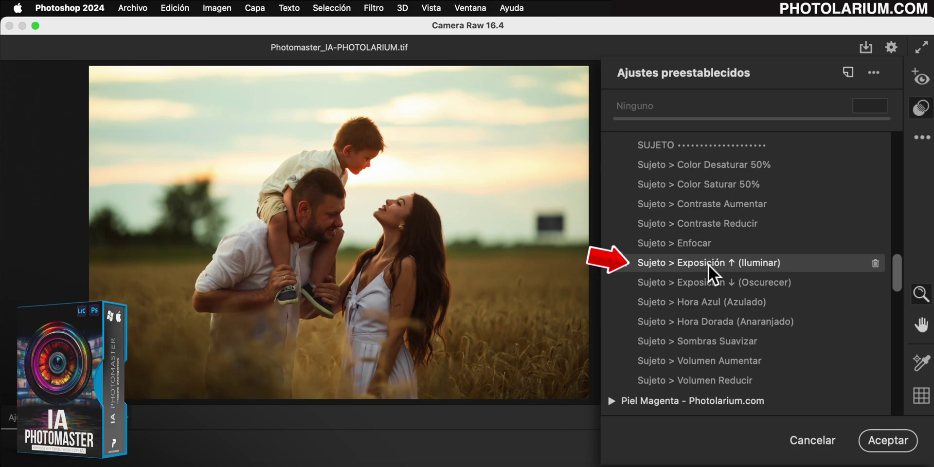
# - Brighten the people with the Sujeto Exposición ↑ preset at amount 128
pyautogui.click(711, 269)
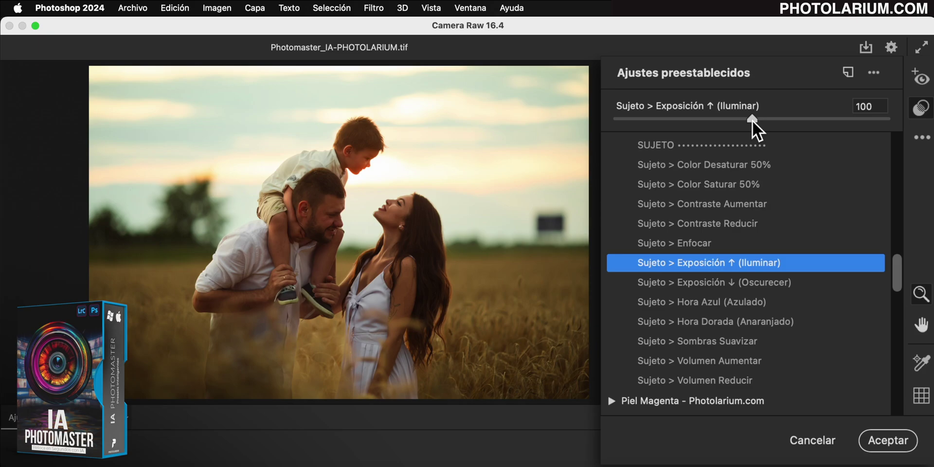
pyautogui.moveTo(752, 122)
pyautogui.mouseDown()
pyautogui.moveTo(853, 128)
pyautogui.moveTo(611, 115)
pyautogui.mouseUp()
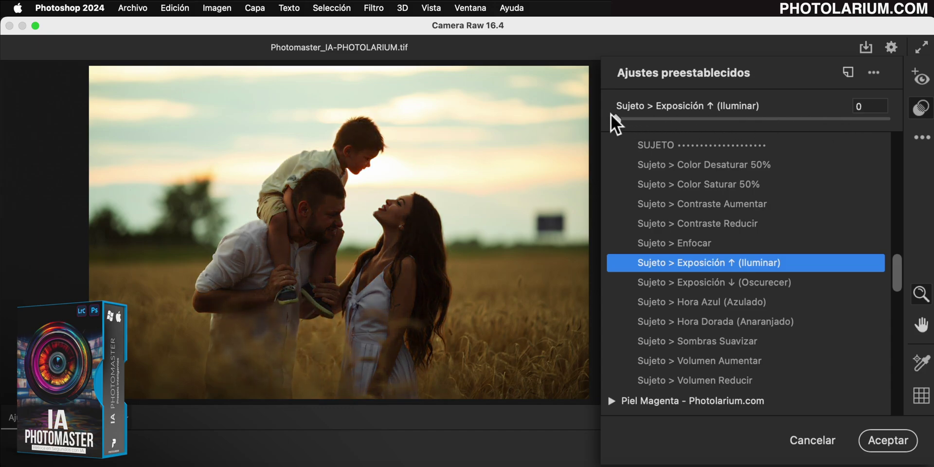
pyautogui.moveTo(616, 119)
pyautogui.mouseDown()
pyautogui.moveTo(806, 139)
pyautogui.moveTo(803, 128)
pyautogui.moveTo(736, 126)
pyautogui.moveTo(775, 124)
pyautogui.mouseUp()
# - Try Cielo presets on the sky: Saturar 50% at 117, darker exposure, then Desaturar 50%
pyautogui.click(720, 184)
pyautogui.scroll(10, 720, 146)
pyautogui.click(720, 188)
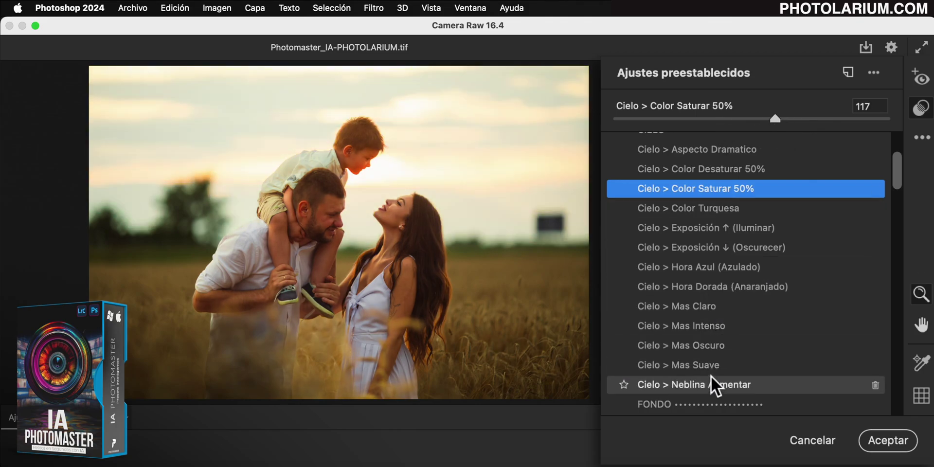
pyautogui.click(713, 247)
pyautogui.click(719, 168)
pyautogui.moveTo(752, 119); pyautogui.dragTo(836, 127)
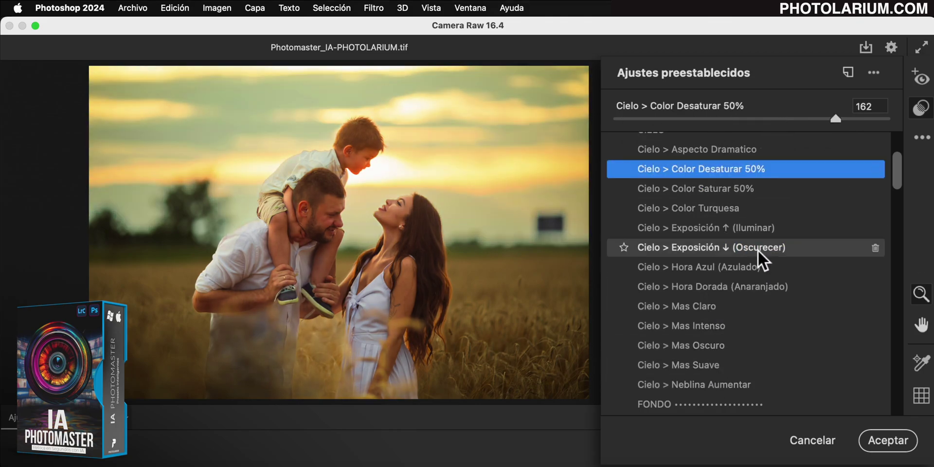
pyautogui.scroll(-5, 749, 258)
# - Brighten the background with Fondo Exposición ↑, set Cielo Hora Dorada to 28, and apply
pyautogui.click(710, 354)
pyautogui.scroll(-2, 729, 292)
pyautogui.moveTo(729, 118); pyautogui.dragTo(647, 113)
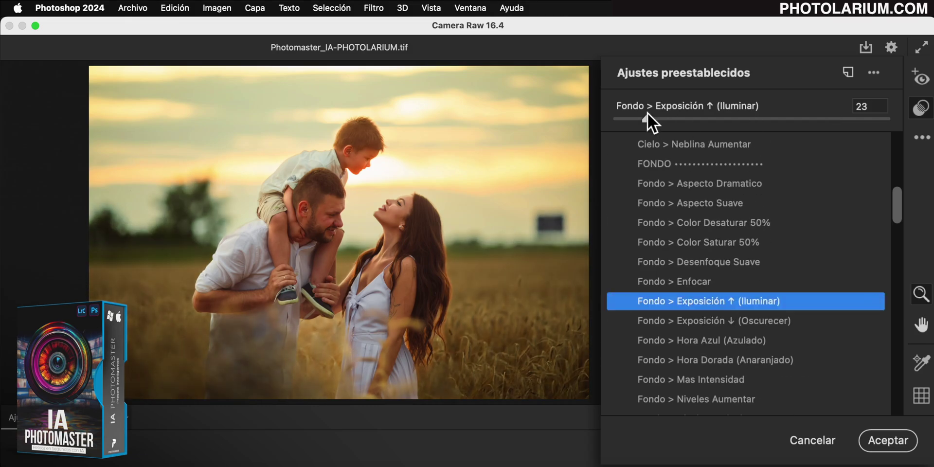
pyautogui.scroll(-2, 700, 284)
pyautogui.scroll(-5, 705, 328)
pyautogui.scroll(-2, 705, 328)
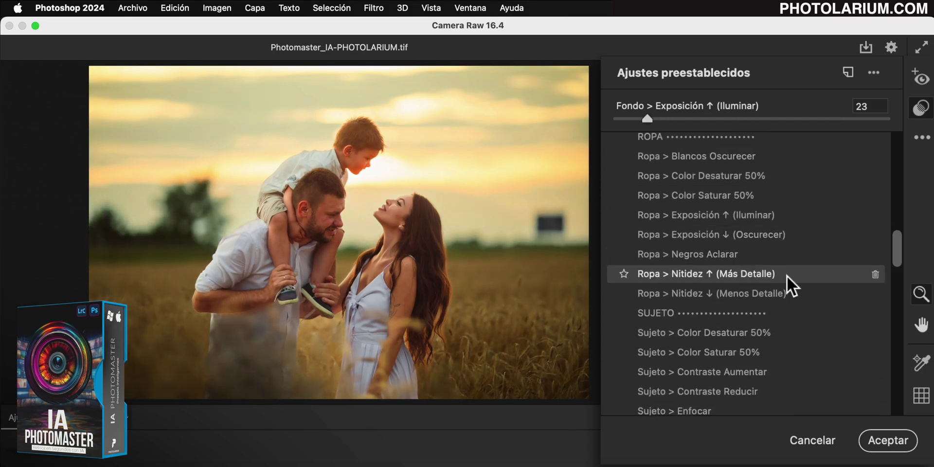
pyautogui.moveTo(897, 258); pyautogui.dragTo(897, 151)
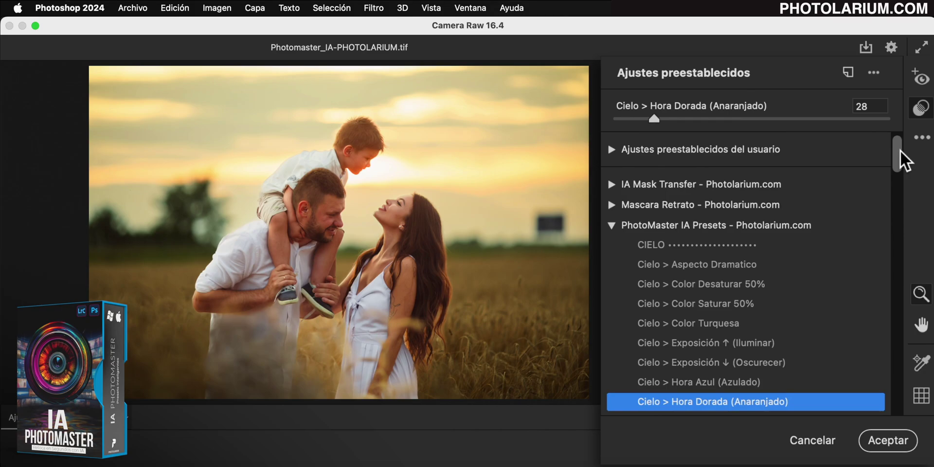
pyautogui.click(892, 441)
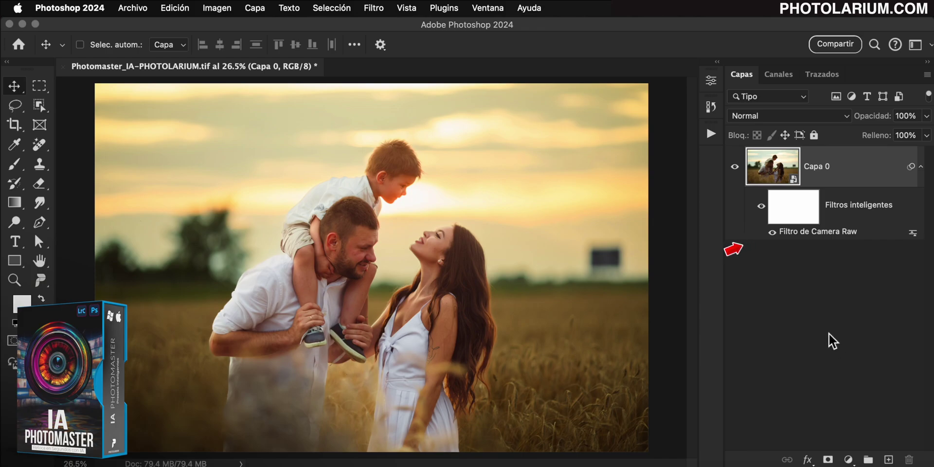
# - Toggle the Camera Raw filter off and on to compare, then delete it from Capa 0
pyautogui.click(772, 232)
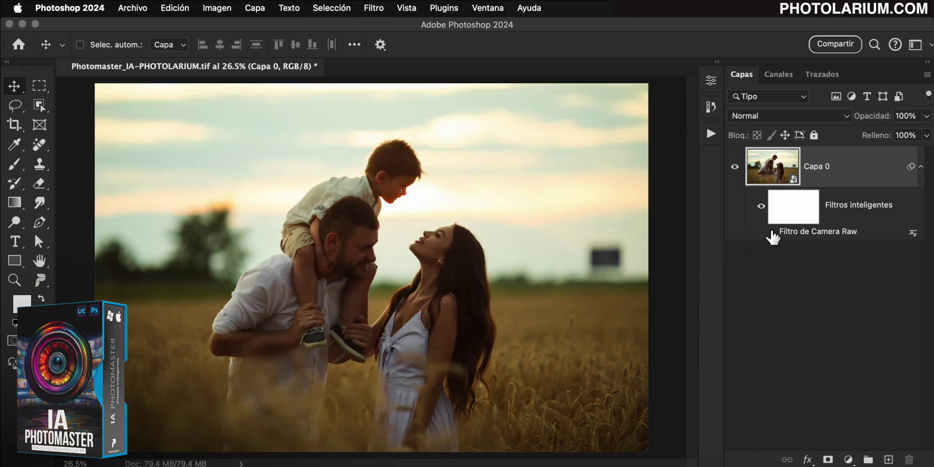
pyautogui.click(772, 232)
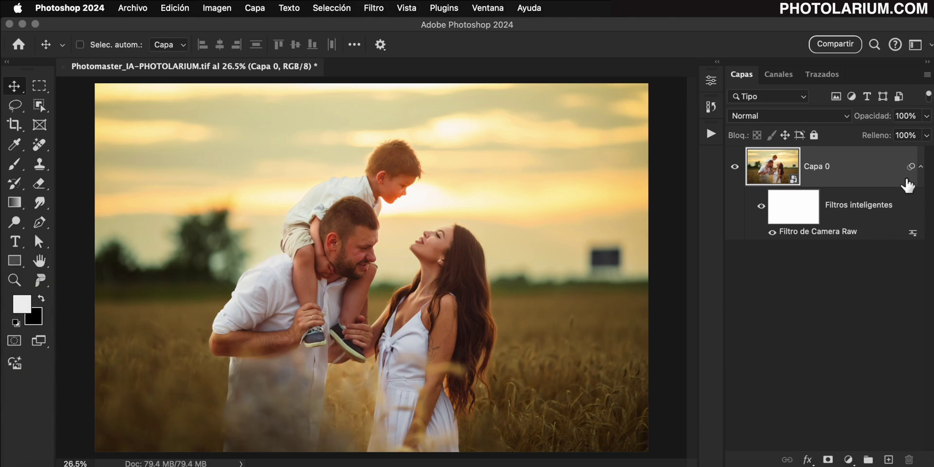
pyautogui.moveTo(894, 231); pyautogui.dragTo(910, 458)
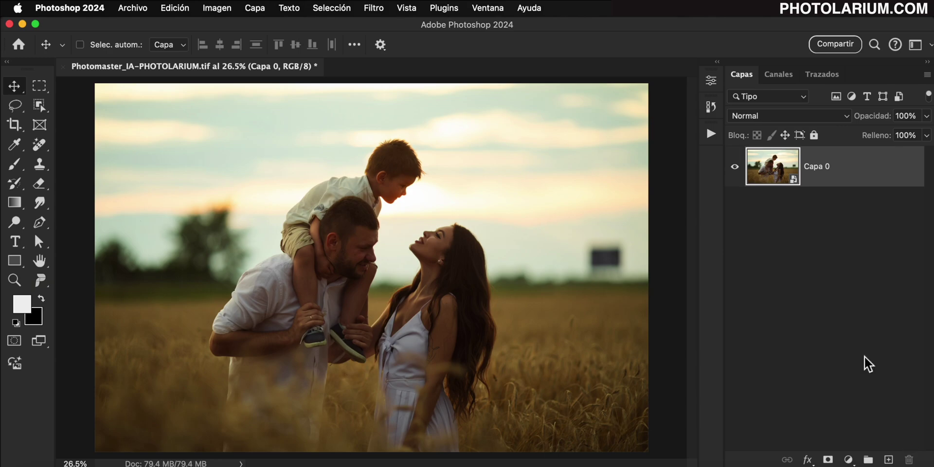
# - Rasterize Capa 0 into a plain pixel layer from its layer context menu
pyautogui.rightClick(809, 154)
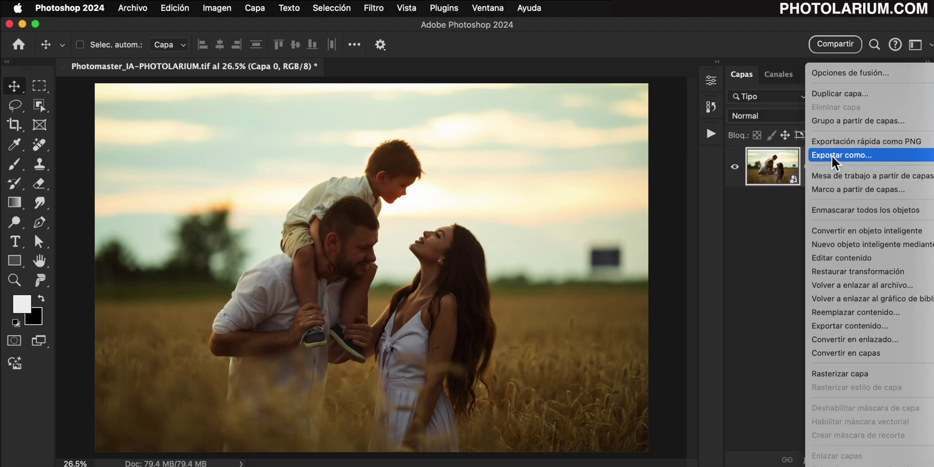
pyautogui.click(883, 329)
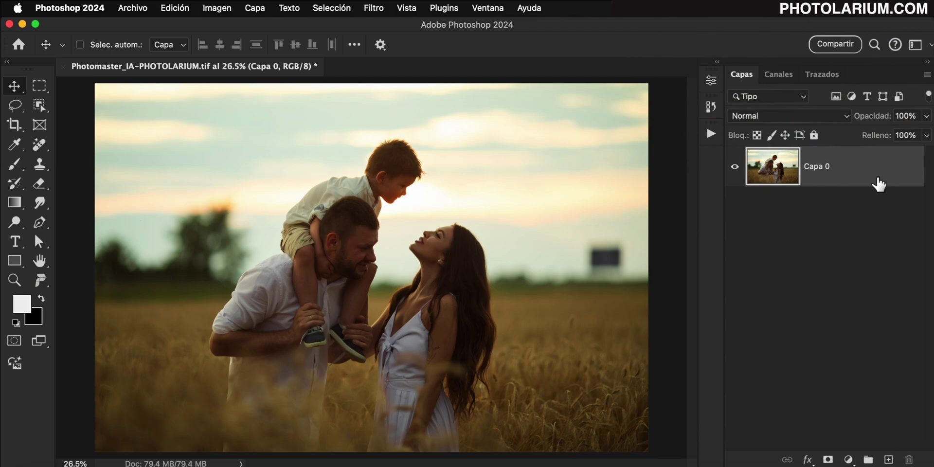
pyautogui.click(334, 11)
# - Select the subject and add a people-masked Curves layer with midtones lifted to input 79, output 124
pyautogui.click(355, 158)
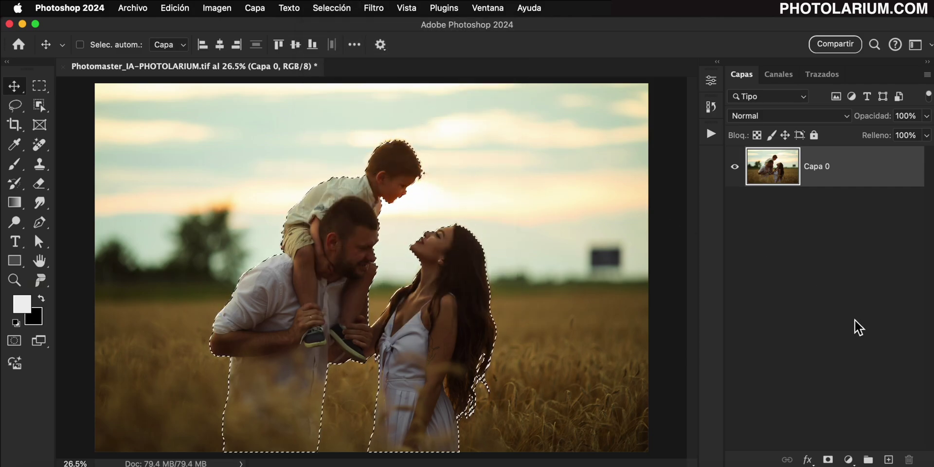
pyautogui.click(848, 459)
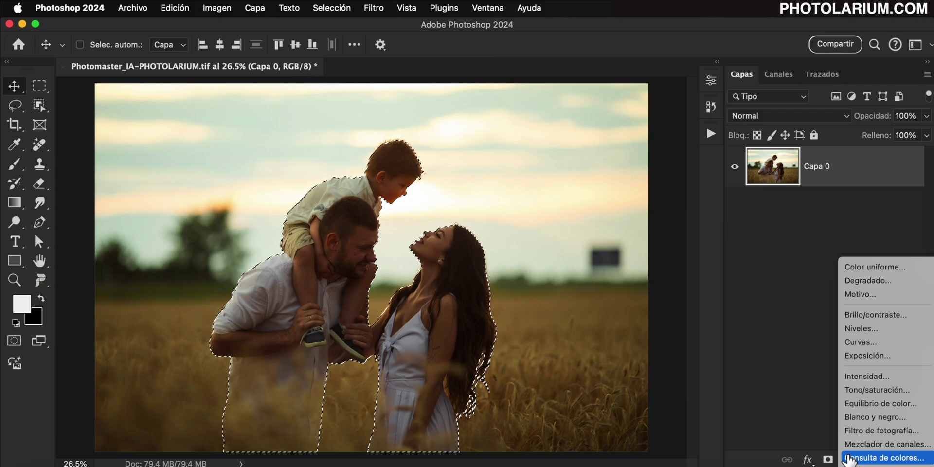
pyautogui.click(870, 343)
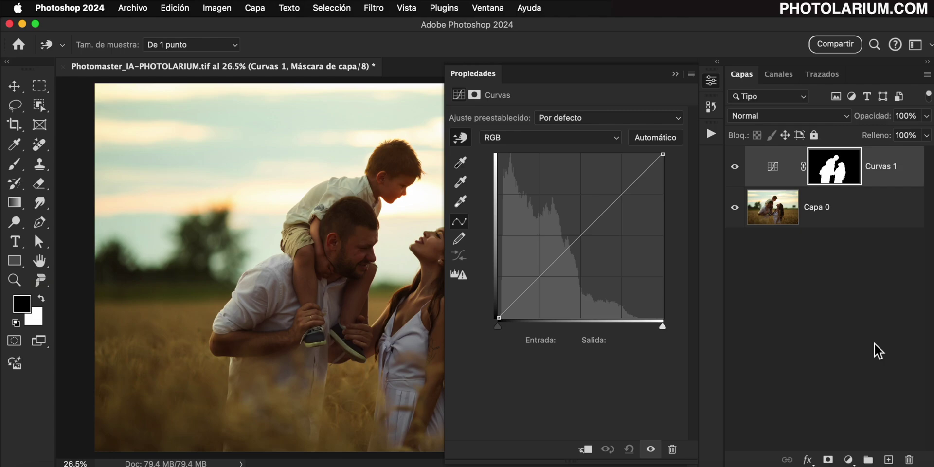
pyautogui.moveTo(365, 323); pyautogui.dragTo(408, 327)
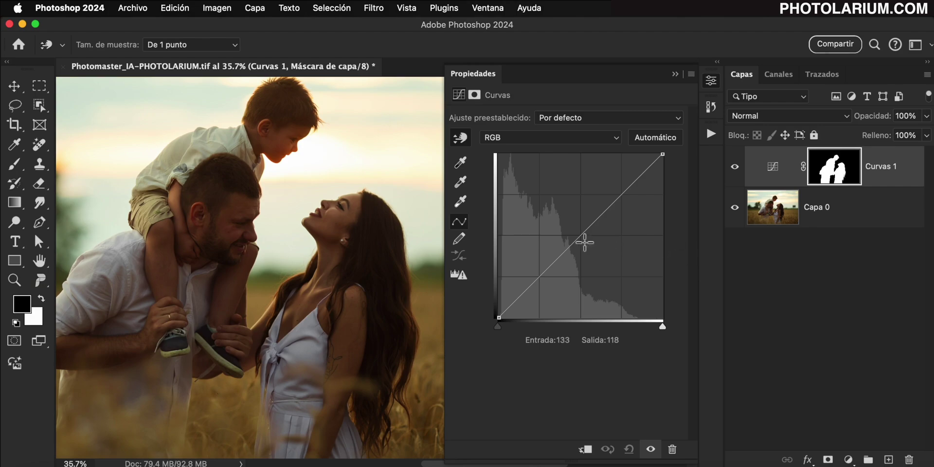
pyautogui.moveTo(574, 242); pyautogui.dragTo(552, 241)
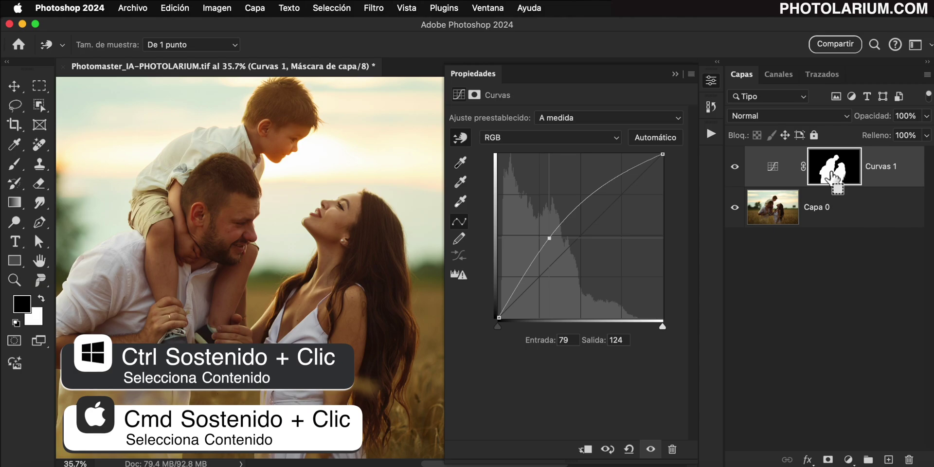
# - Load the Curvas 1 mask as a selection and add an Intensidad layer set to +87
pyautogui.keyDown('super'); pyautogui.click(833, 174); pyautogui.keyUp('super')
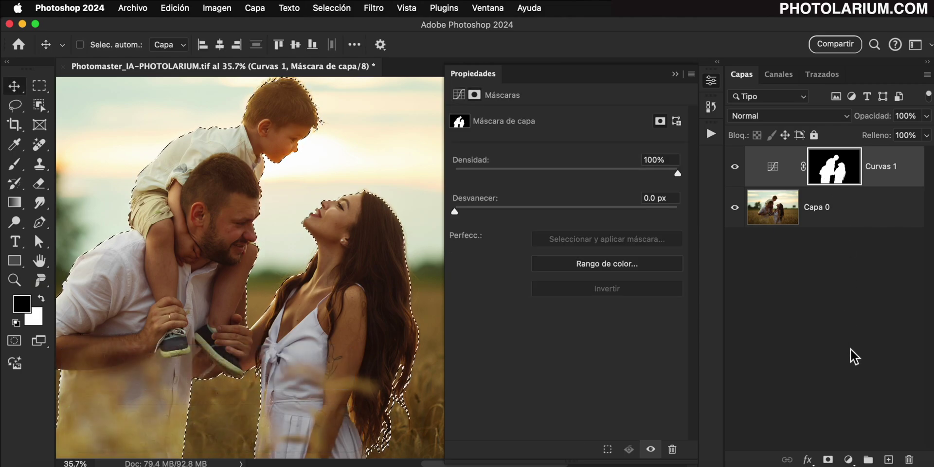
pyautogui.click(849, 459)
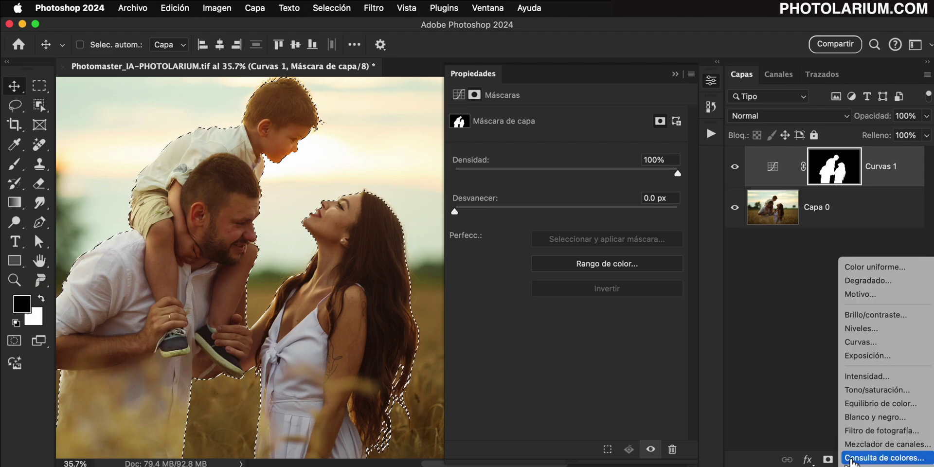
pyautogui.click(891, 376)
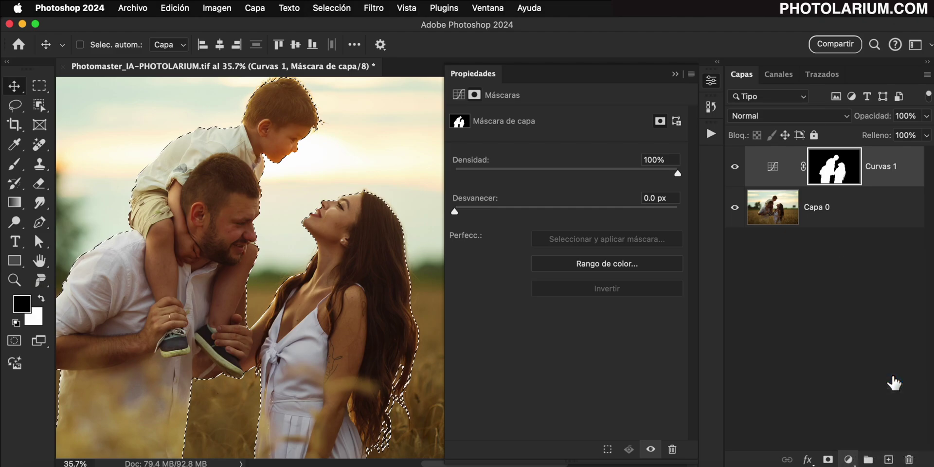
pyautogui.moveTo(567, 129); pyautogui.dragTo(664, 130)
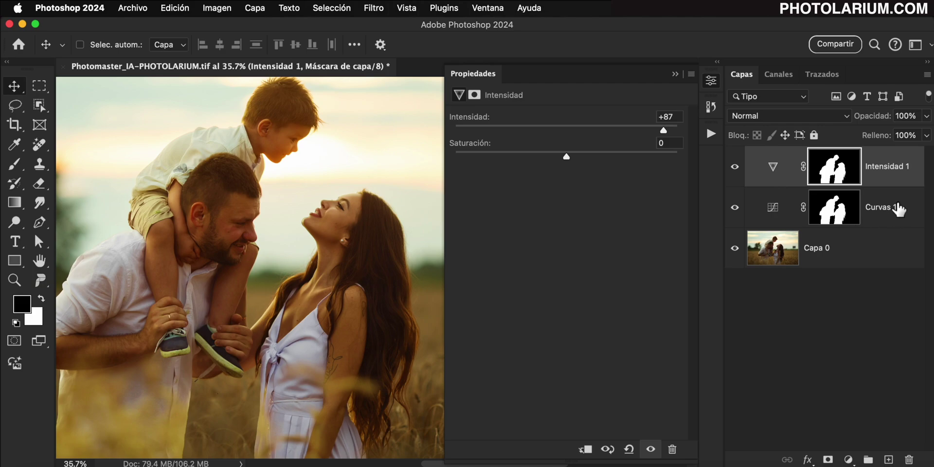
# - Delete Curvas 1 and Intensidad 1 together and fit the whole photo on screen
pyautogui.keyDown('shift'); pyautogui.click(900, 215); pyautogui.keyUp('shift')
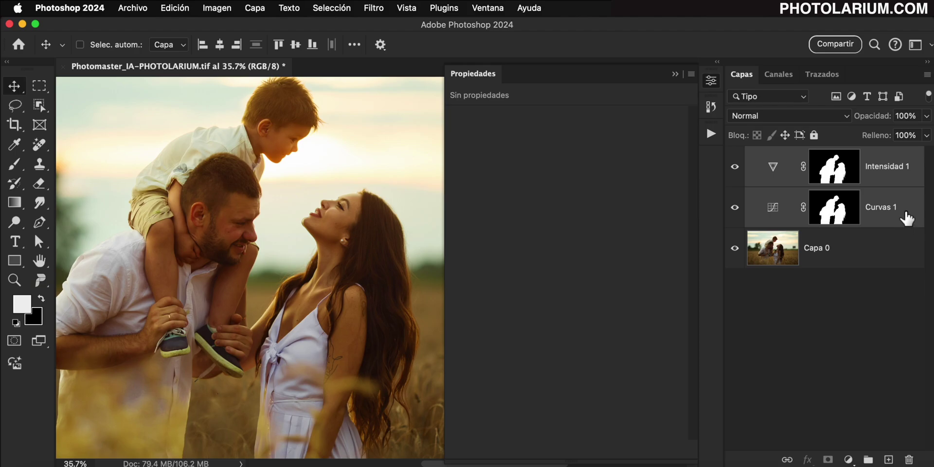
pyautogui.moveTo(905, 218); pyautogui.dragTo(909, 460)
pyautogui.click(675, 74)
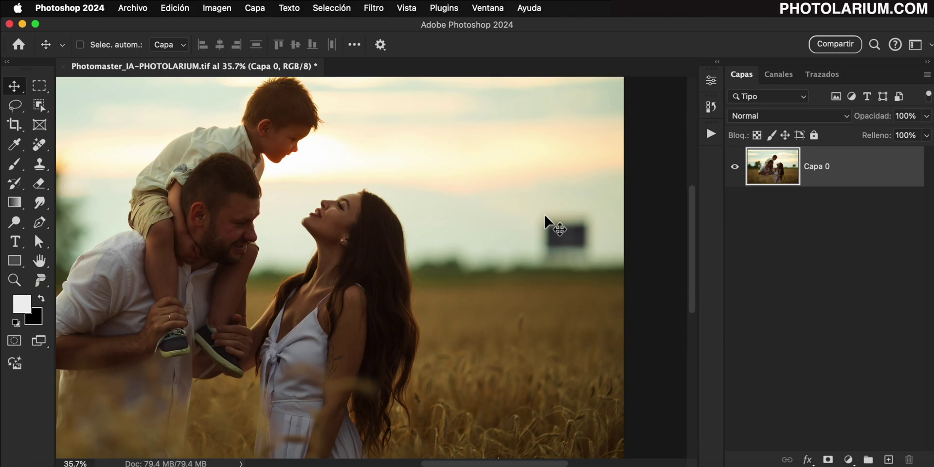
pyautogui.press('super+0')
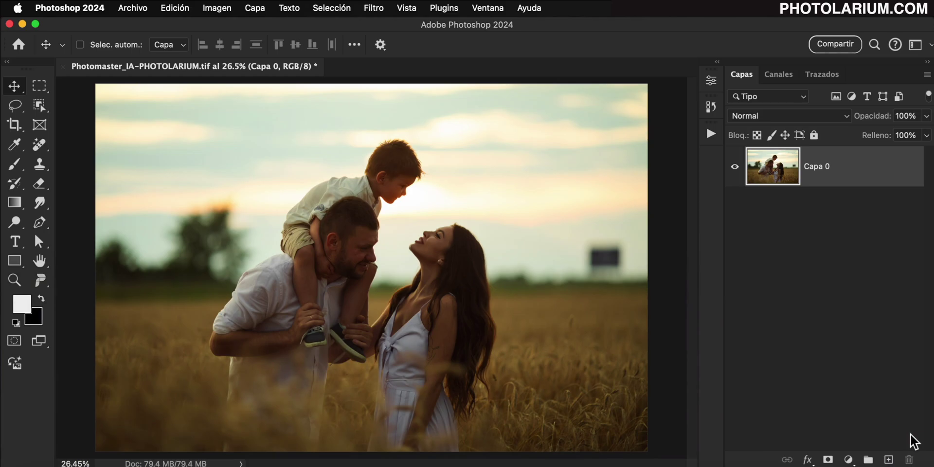
# - Select the subject and add a new layer group named Sujeto above Capa 0
pyautogui.click(334, 8)
pyautogui.click(363, 156)
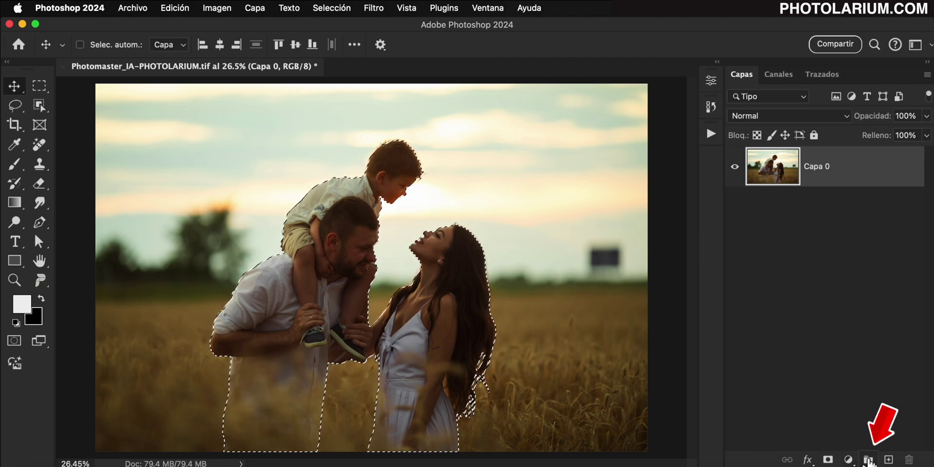
pyautogui.click(868, 459)
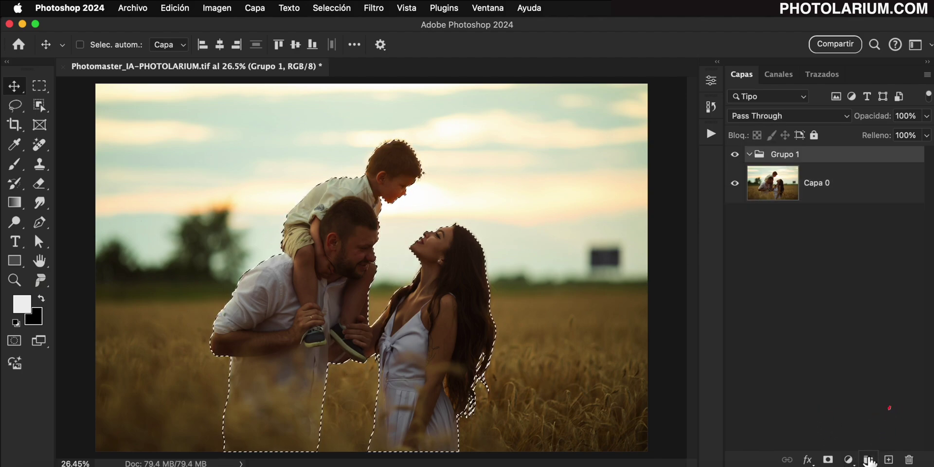
pyautogui.doubleClick(785, 155)
pyautogui.write('Sujeto')
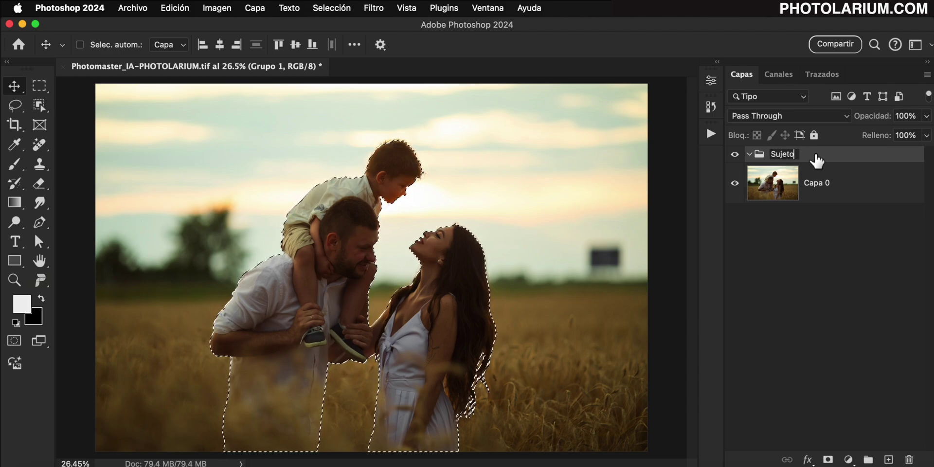
pyautogui.press('Return')
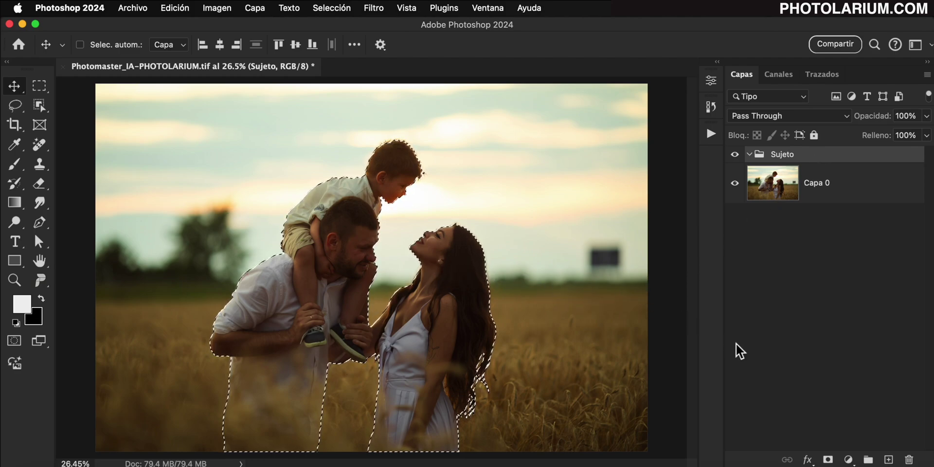
# - Add a layer mask of the selected three people to the Sujeto group, then target the group
pyautogui.click(828, 459)
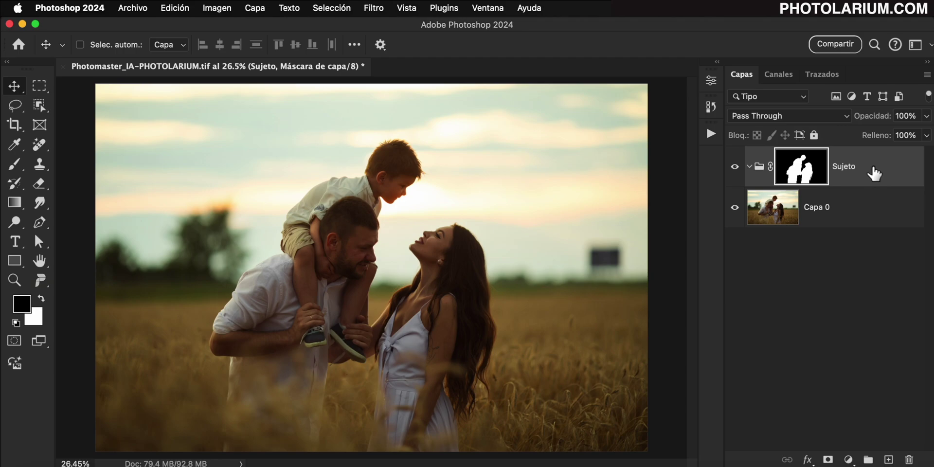
pyautogui.click(873, 168)
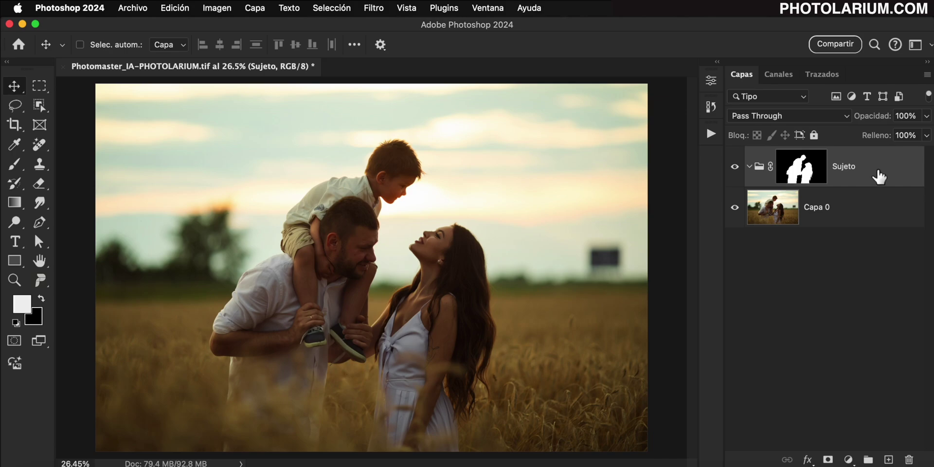
# - Add a Curves layer inside Sujeto with its midpoint lifted to input 70, output 111
pyautogui.click(849, 459)
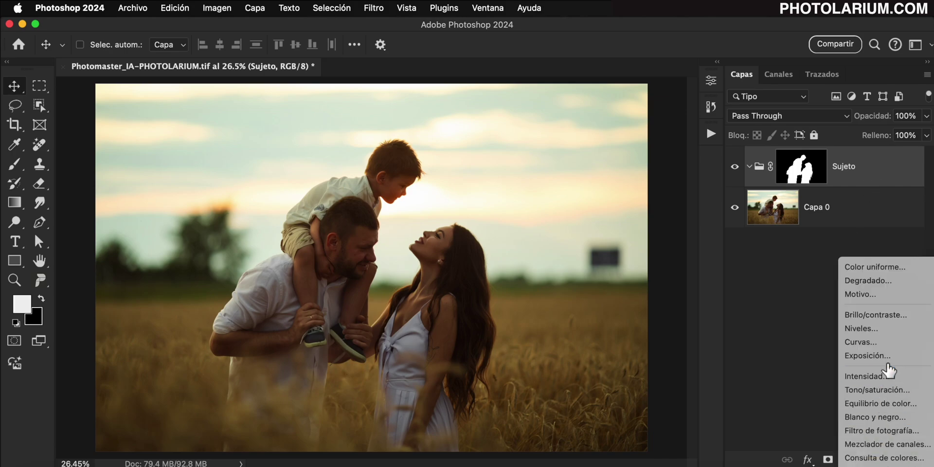
pyautogui.click(884, 343)
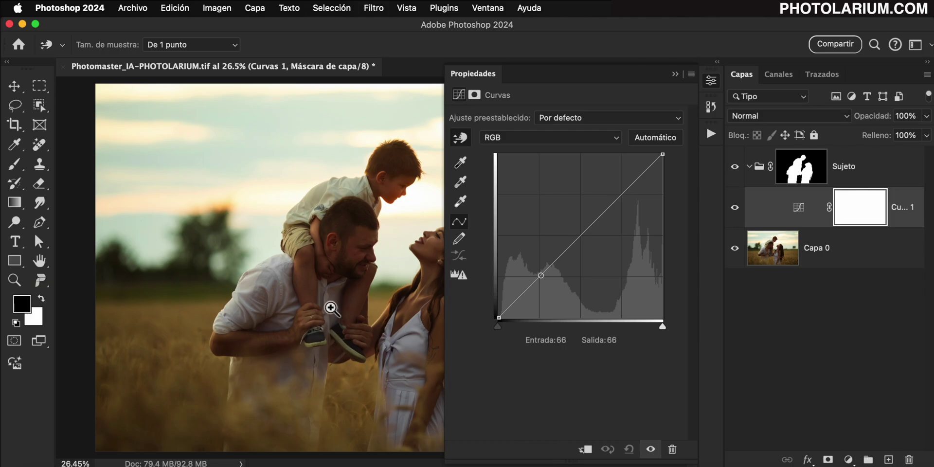
pyautogui.scroll(3, 330, 307)
pyautogui.moveTo(497, 465); pyautogui.dragTo(482, 464)
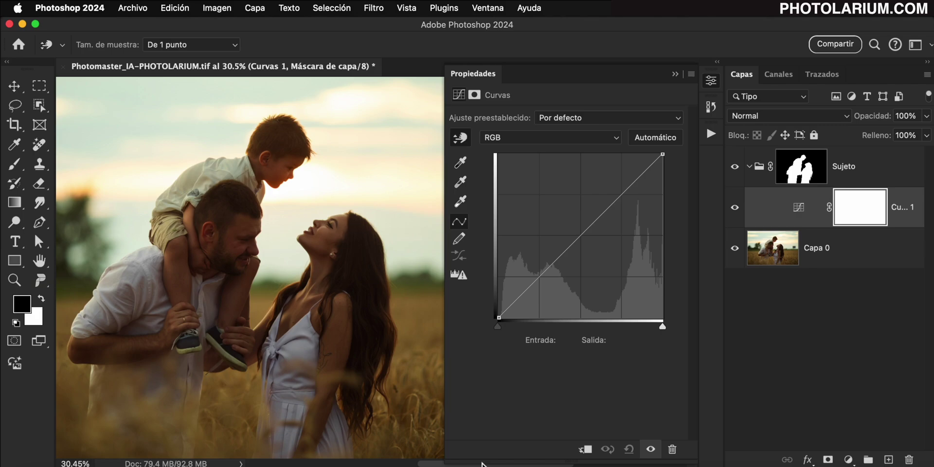
pyautogui.click(580, 236)
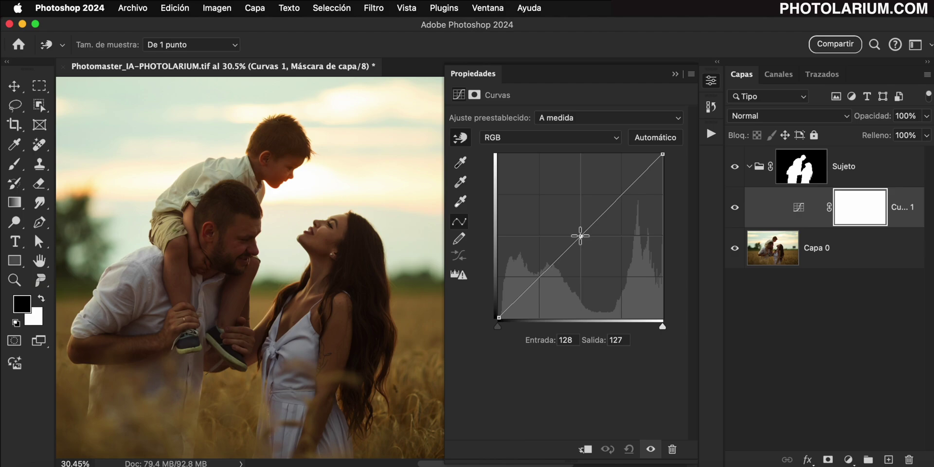
pyautogui.moveTo(581, 236)
pyautogui.mouseDown()
pyautogui.moveTo(539, 237)
pyautogui.moveTo(543, 247)
pyautogui.mouseUp()
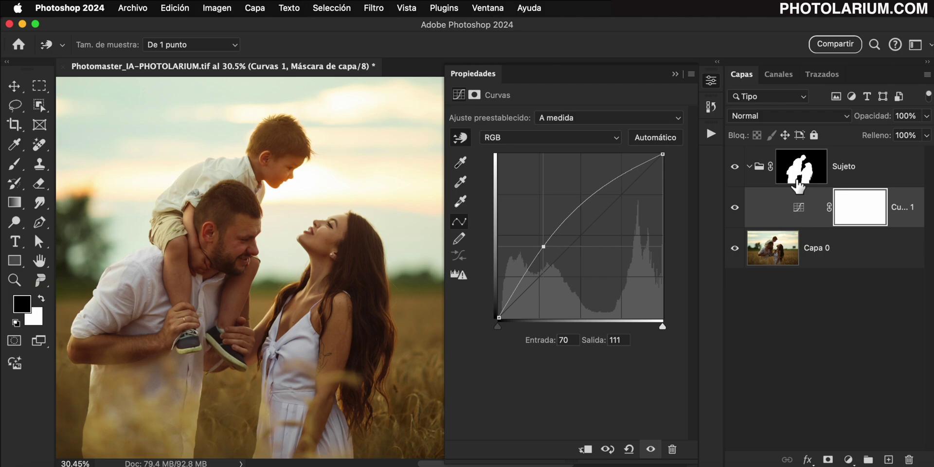
pyautogui.click(750, 167)
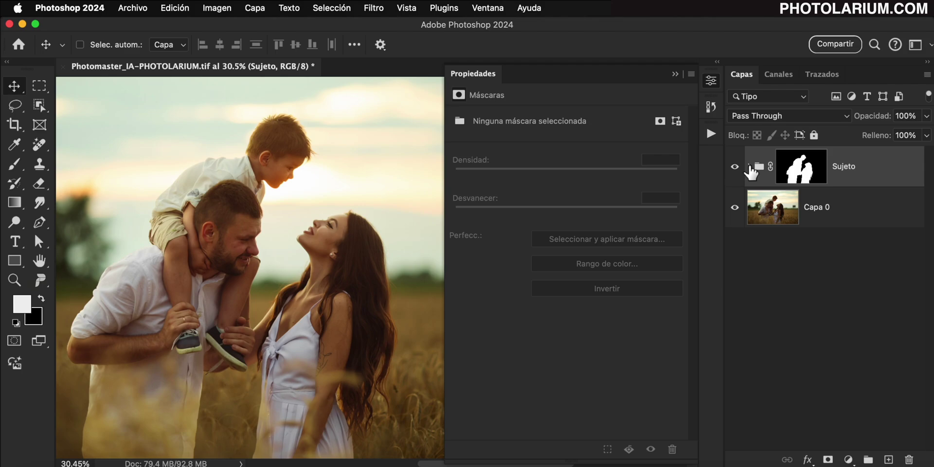
# - Add an Intensidad layer at +79 inside Sujeto, collapse the group and fit the photo on screen
pyautogui.click(750, 167)
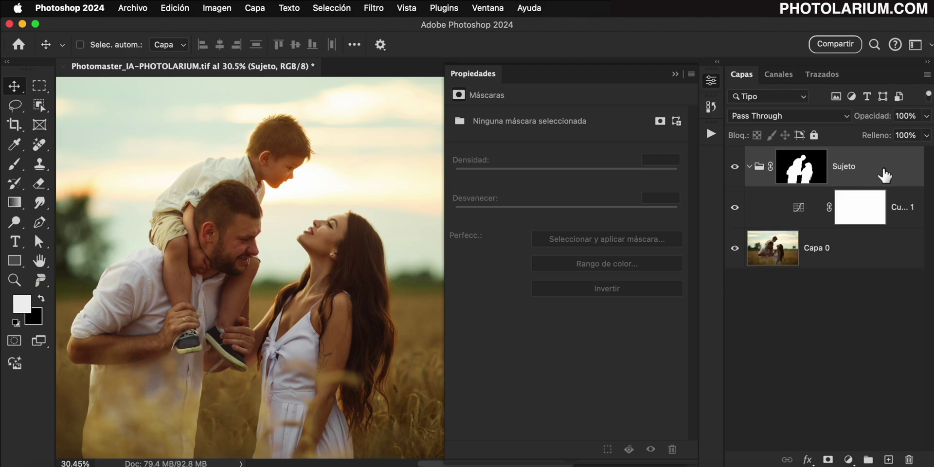
pyautogui.click(848, 459)
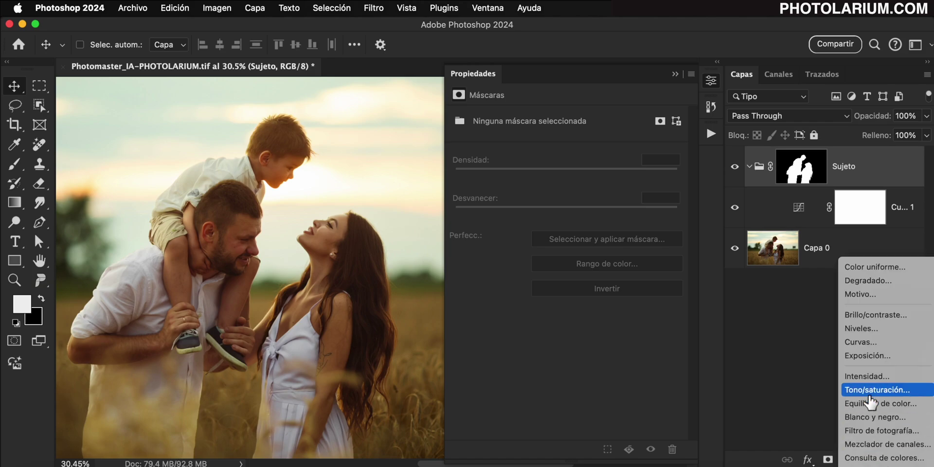
pyautogui.click(868, 375)
pyautogui.moveTo(566, 130); pyautogui.dragTo(653, 130)
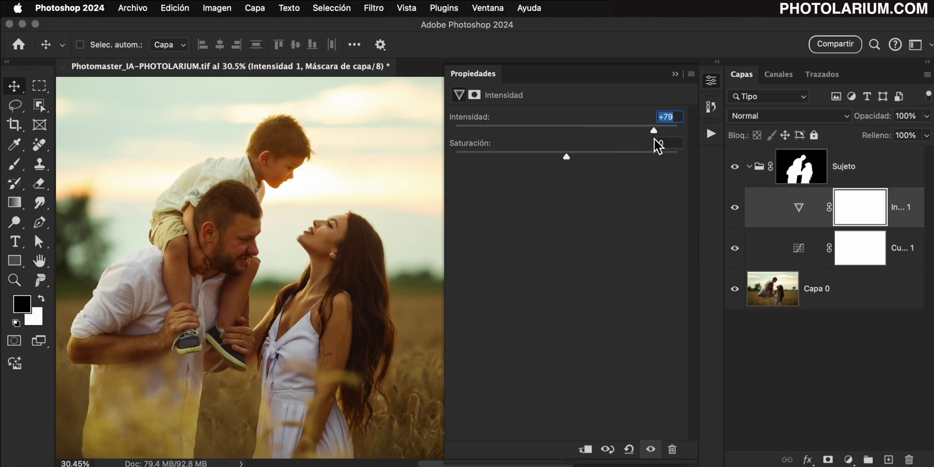
pyautogui.click(749, 166)
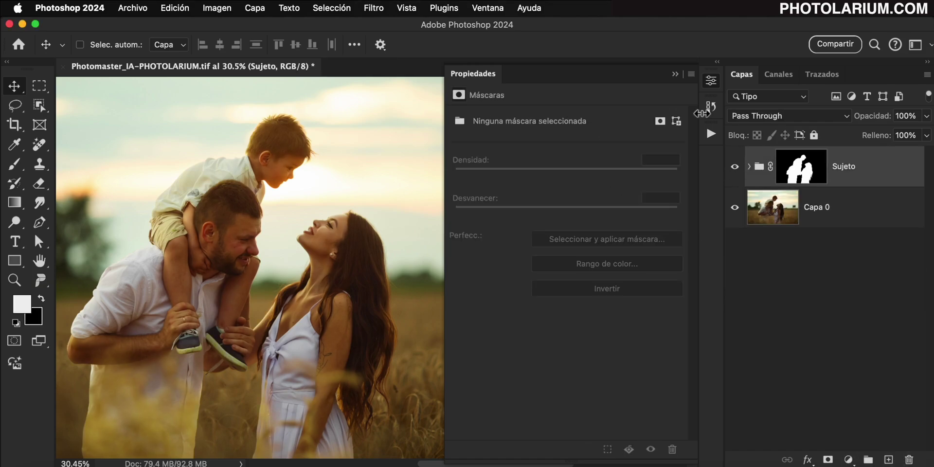
pyautogui.click(675, 74)
pyautogui.hotkey('ctrl', '0')
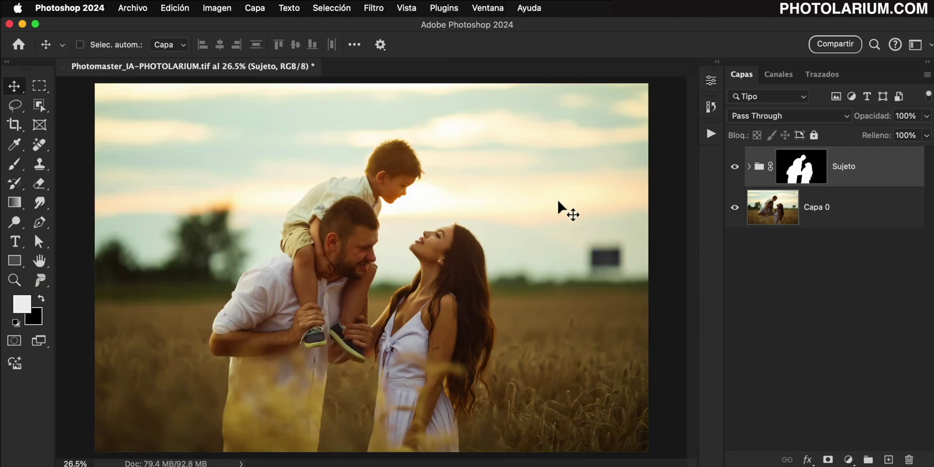
pyautogui.click(332, 9)
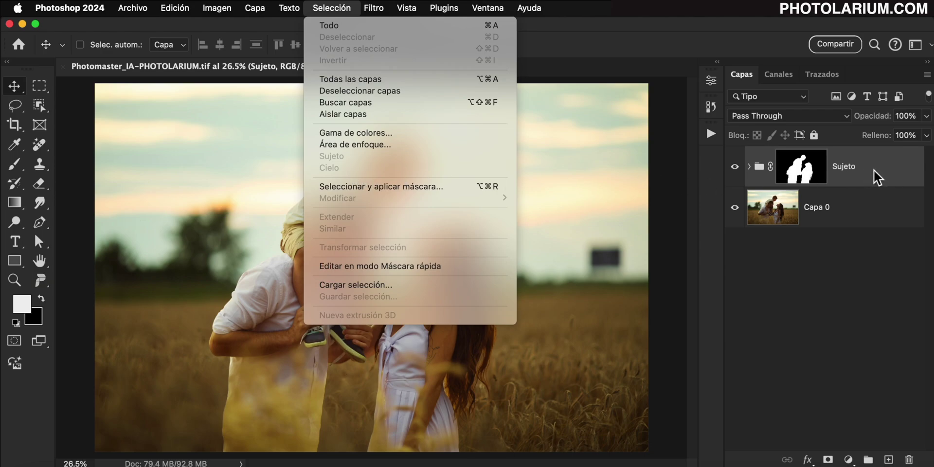
# - Select the sky from Capa 0 and put it in a new Cielo group masked to the sky
pyautogui.click(873, 212)
pyautogui.click(873, 213)
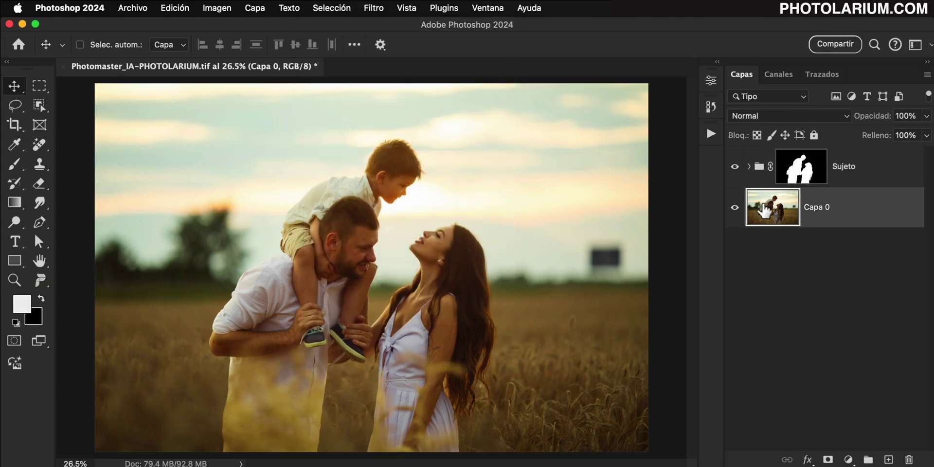
pyautogui.click(334, 7)
pyautogui.click(378, 168)
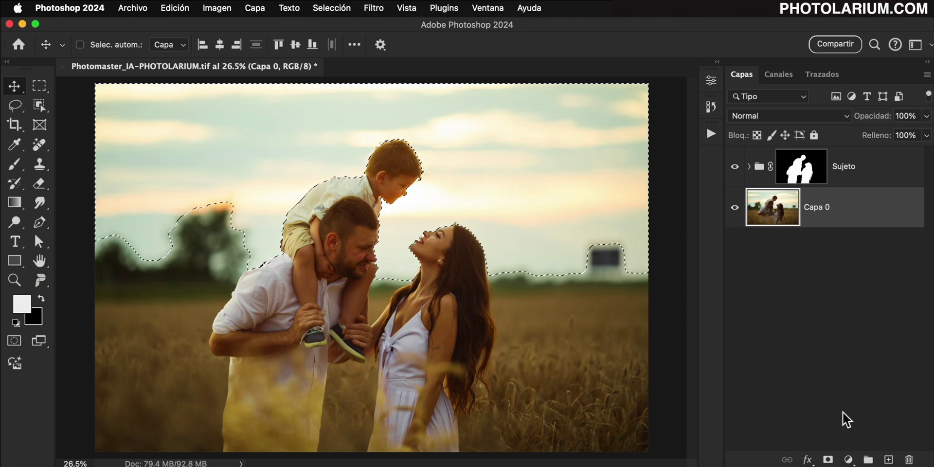
pyautogui.click(868, 459)
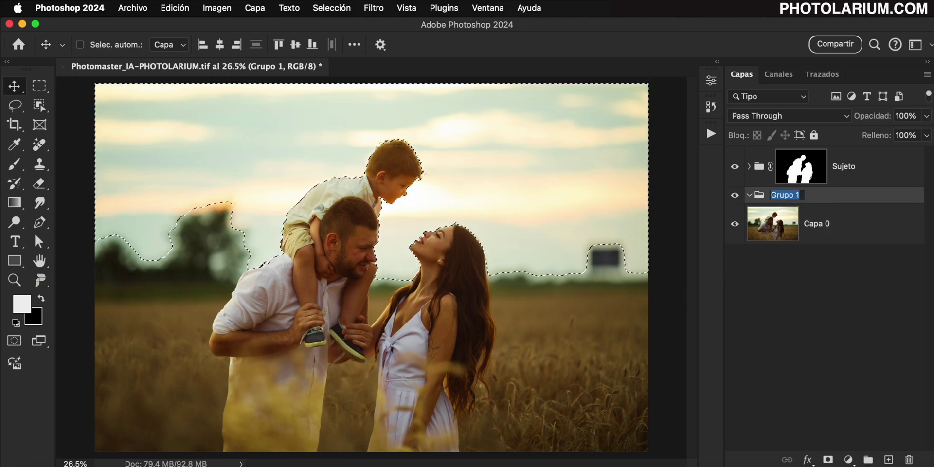
pyautogui.write('Cielo')
pyautogui.press('Return')
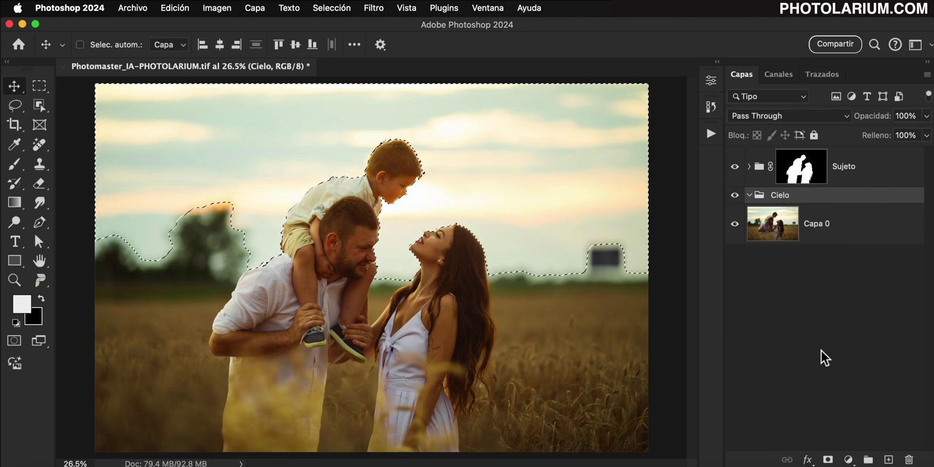
pyautogui.click(828, 459)
# - Add a Curves layer in Cielo with its midpoint pulled down to deepen the sky
pyautogui.click(848, 459)
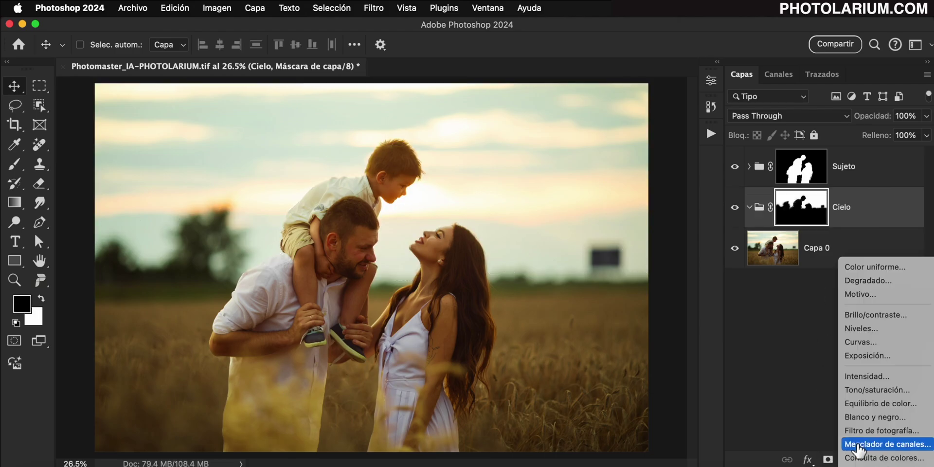
pyautogui.click(860, 341)
pyautogui.click(581, 236)
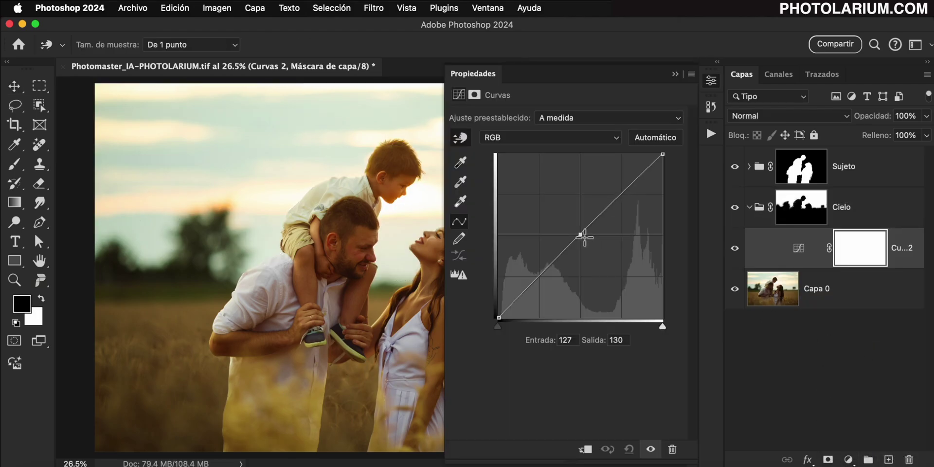
pyautogui.moveTo(584, 237); pyautogui.dragTo(617, 239)
pyautogui.click(675, 74)
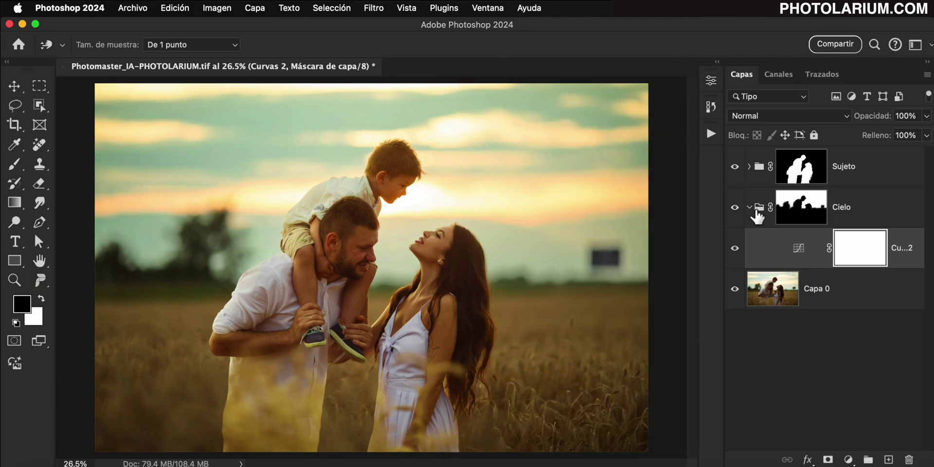
pyautogui.click(749, 208)
pyautogui.click(882, 251)
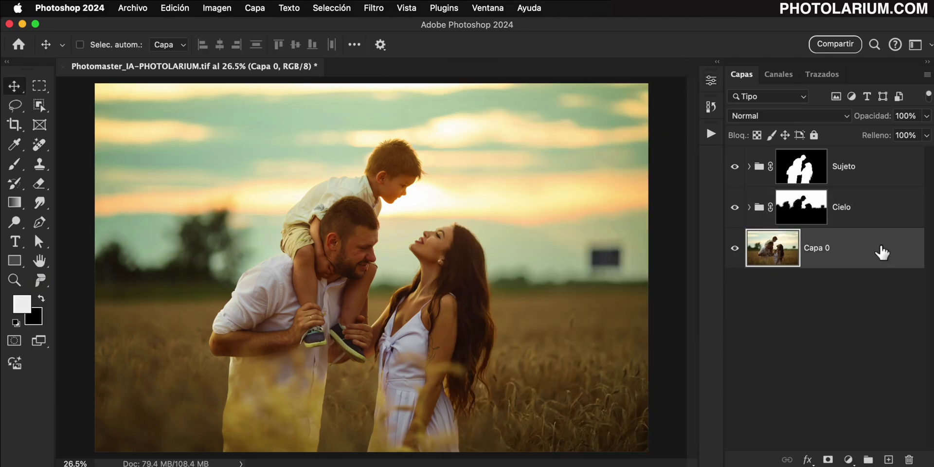
pyautogui.click(339, 13)
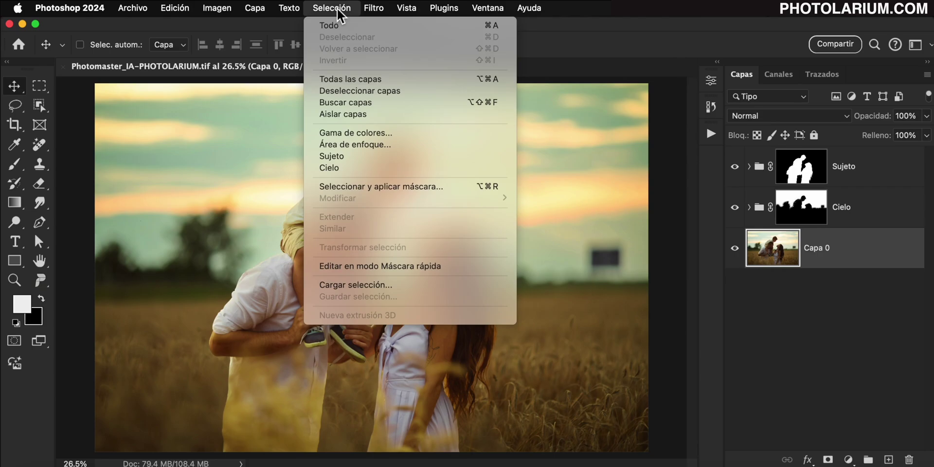
# - Remove both the Sujeto and Cielo adjustment groups together, leaving only Capa 0
pyautogui.click(389, 168)
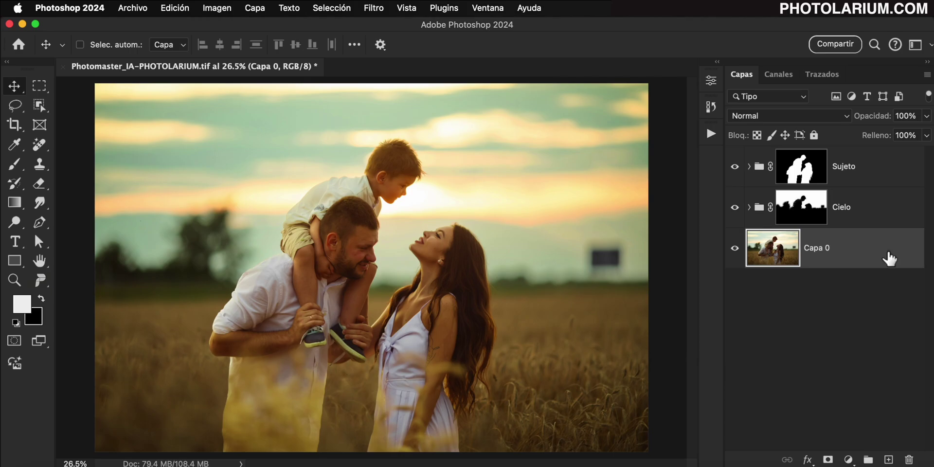
pyautogui.click(888, 176)
pyautogui.keyDown('shift'); pyautogui.click(884, 209); pyautogui.keyUp('shift')
pyautogui.moveTo(884, 209); pyautogui.dragTo(908, 459)
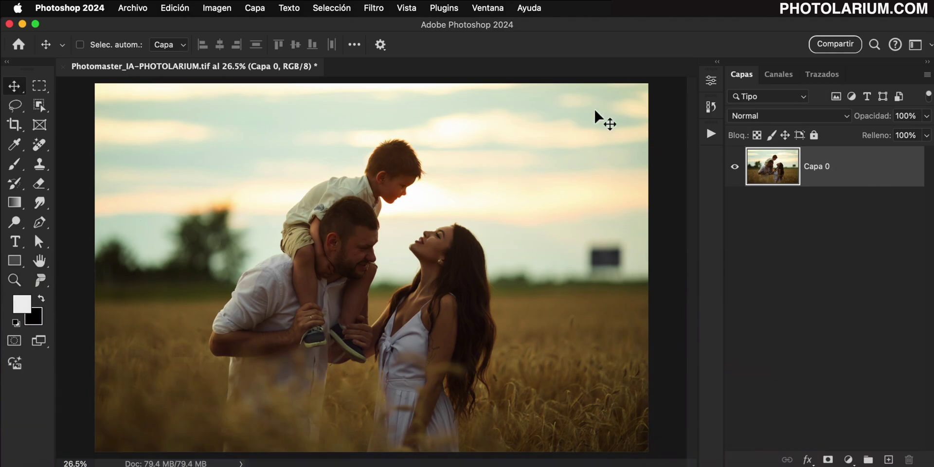
# - Convert Capa 0 for smart filters and open the Camera Raw Filter on it
pyautogui.click(383, 10)
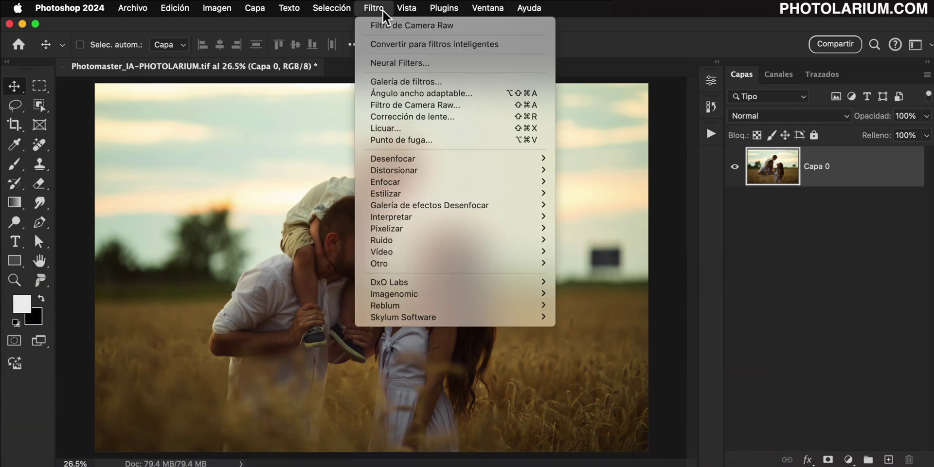
pyautogui.click(526, 45)
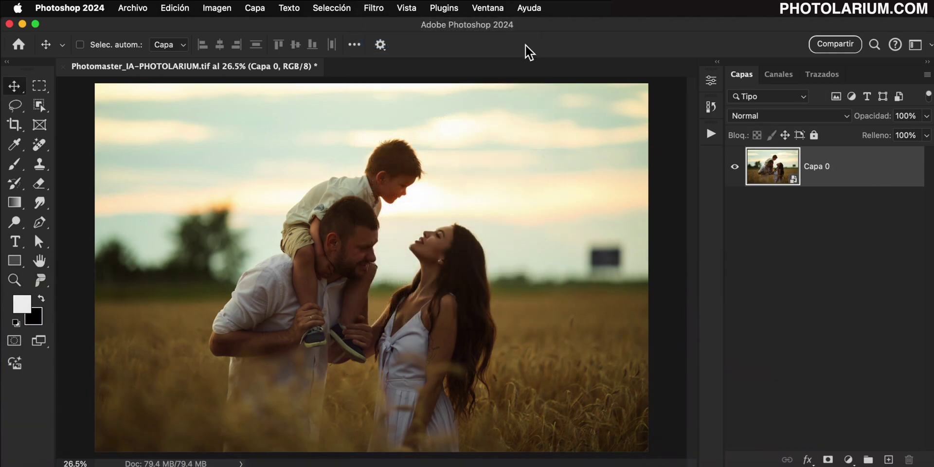
pyautogui.click(373, 10)
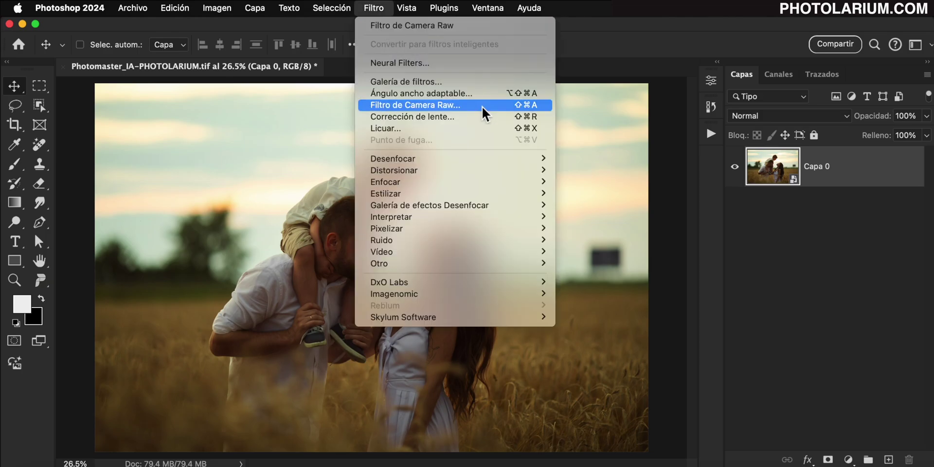
pyautogui.click(498, 106)
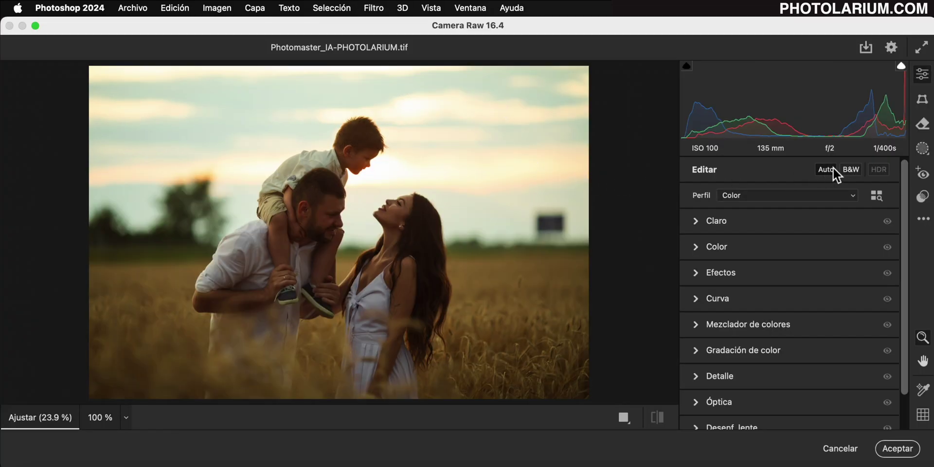
# - Create a People clothing mask (Ropa) in Camera Raw with whites raised to +31
pyautogui.click(923, 150)
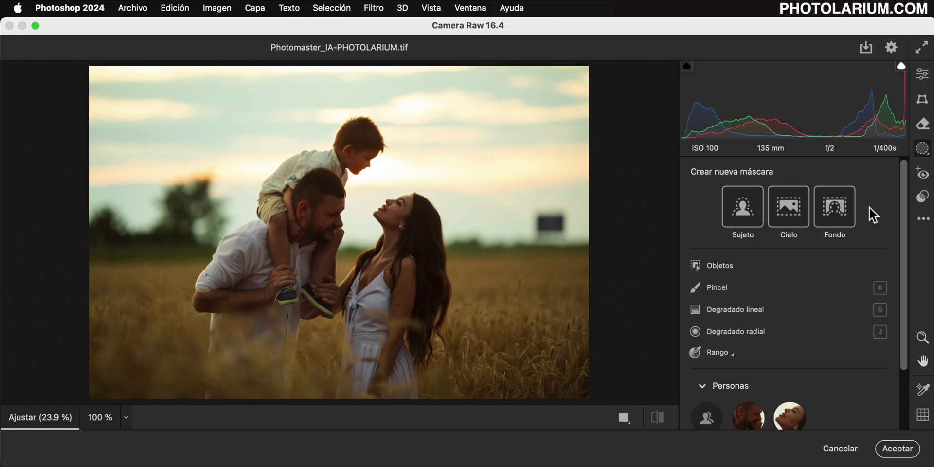
pyautogui.scroll(-3, 869, 206)
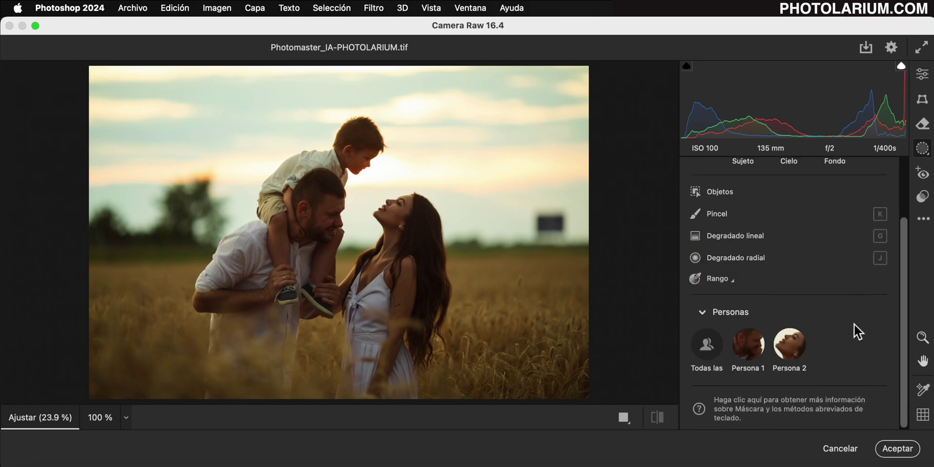
pyautogui.click(708, 344)
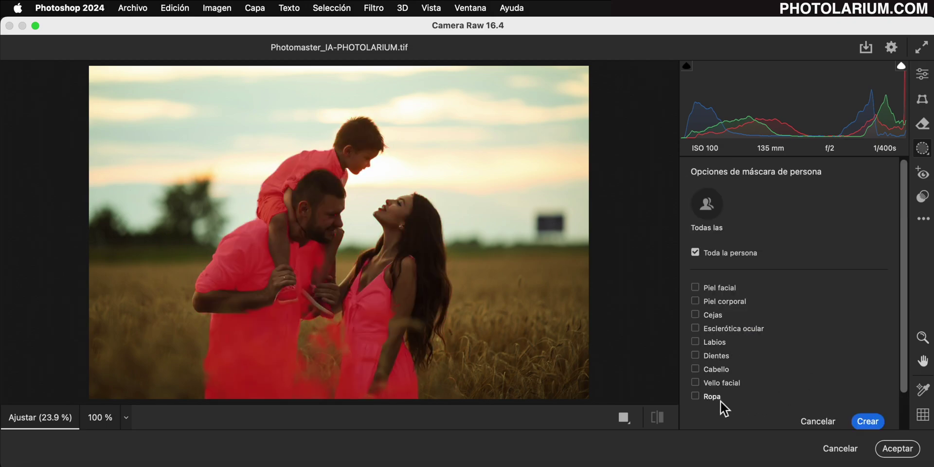
pyautogui.click(695, 396)
pyautogui.click(868, 421)
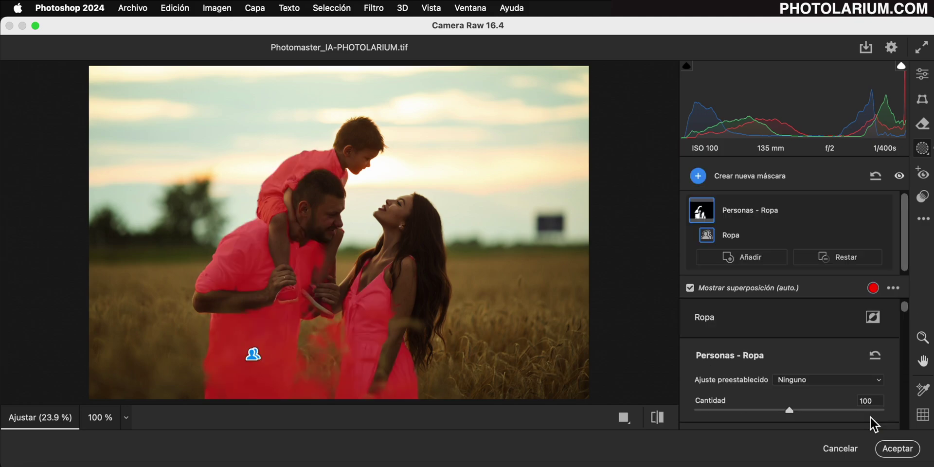
pyautogui.moveTo(825, 338)
pyautogui.mouseDown()
pyautogui.moveTo(813, 339)
pyautogui.moveTo(836, 359)
pyautogui.mouseUp()
pyautogui.scroll(-3, 810, 339)
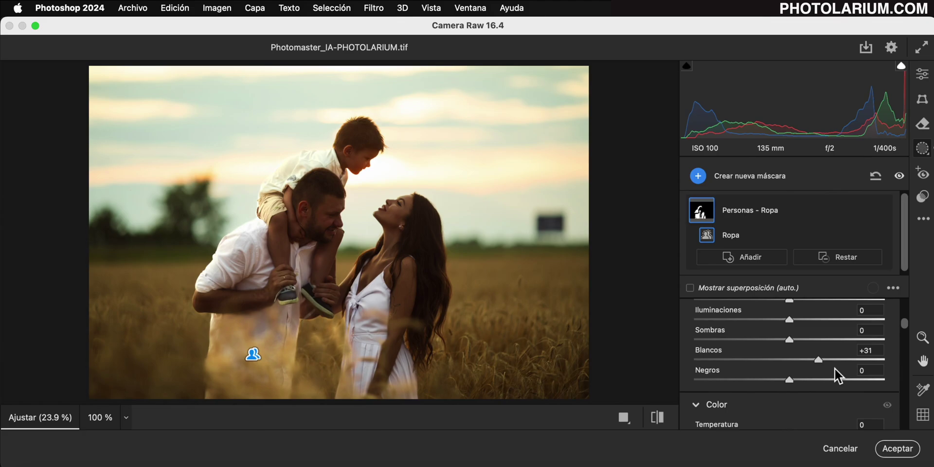
# - Add a Subject mask at exposure +1.45 and a Sky mask at exposure -1.00
pyautogui.click(698, 176)
pyautogui.click(762, 181)
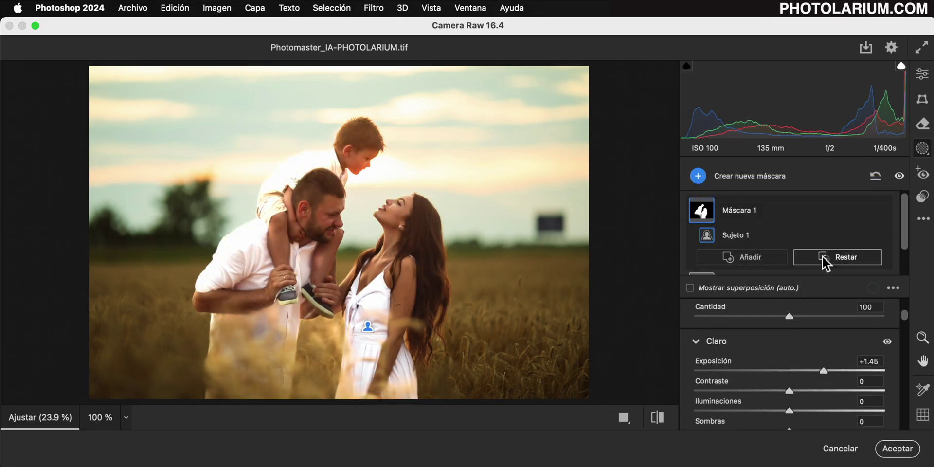
pyautogui.click(698, 175)
pyautogui.click(801, 199)
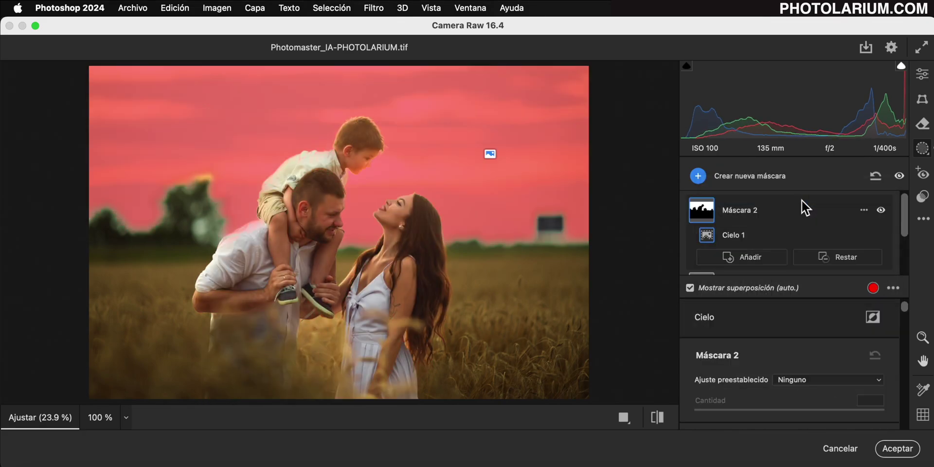
pyautogui.moveTo(789, 315); pyautogui.dragTo(765, 315)
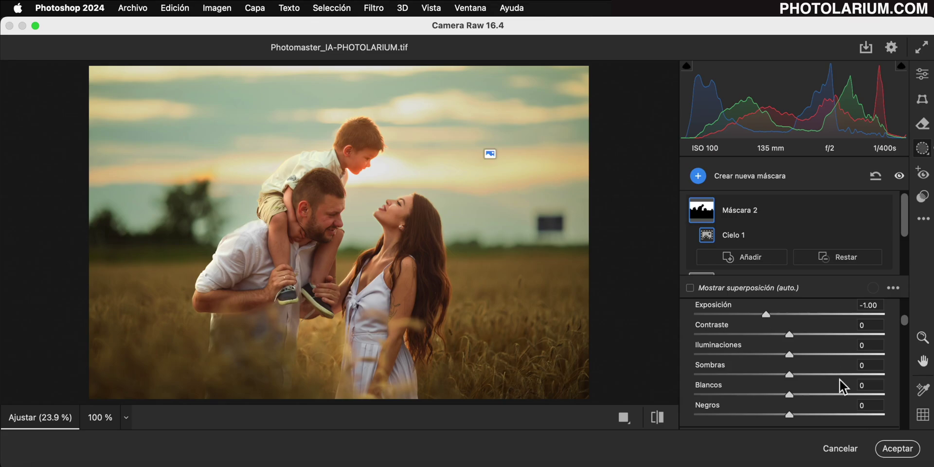
pyautogui.scroll(3, 854, 328)
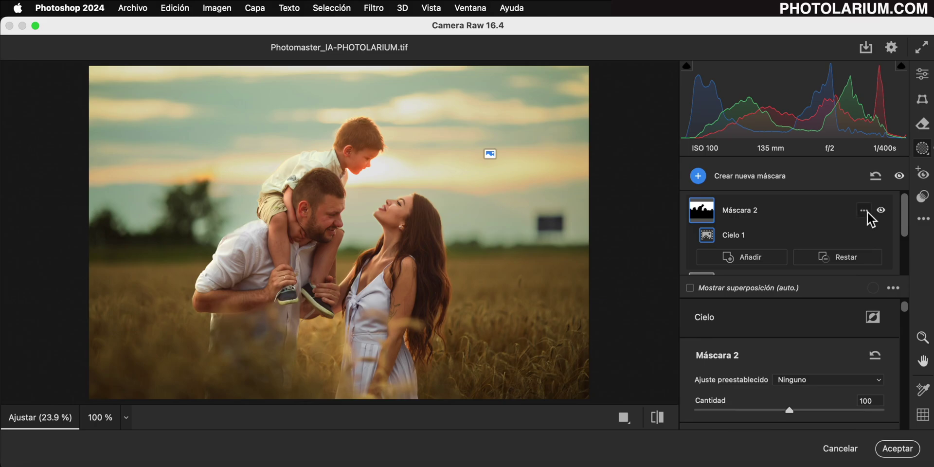
pyautogui.rightClick(787, 211)
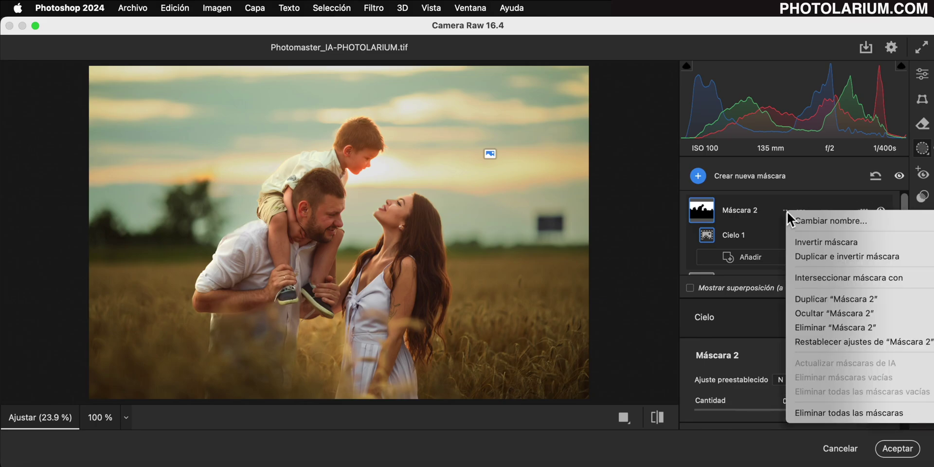
# - Delete all masks and apply the Cielo > Hora Dorada (Anaranjado) preset at a stronger amount
pyautogui.click(807, 416)
pyautogui.click(923, 196)
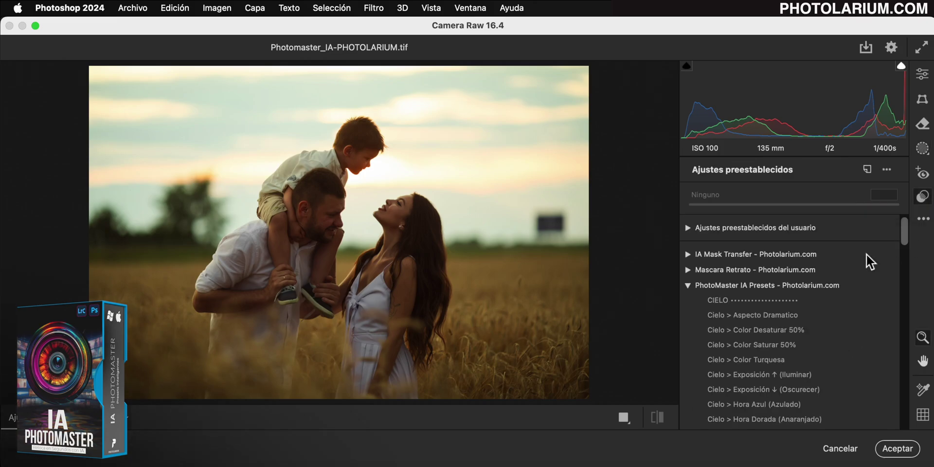
pyautogui.scroll(-2, 766, 289)
pyautogui.scroll(-2, 766, 289)
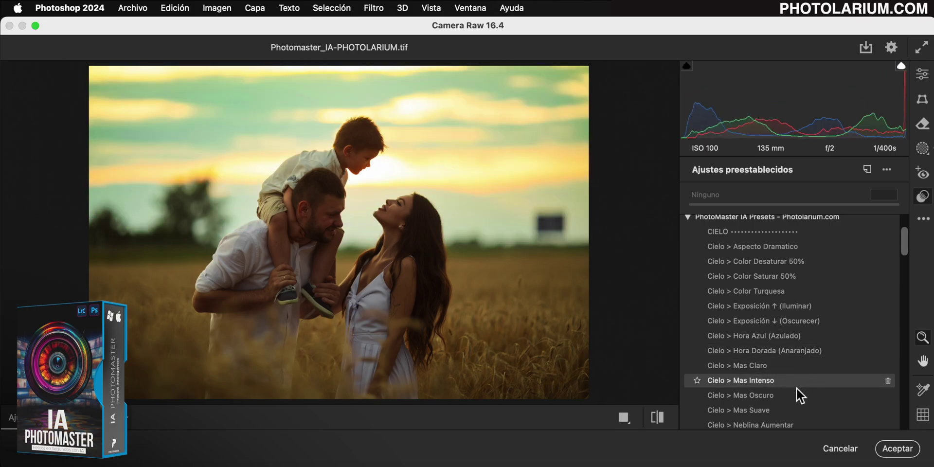
pyautogui.click(799, 365)
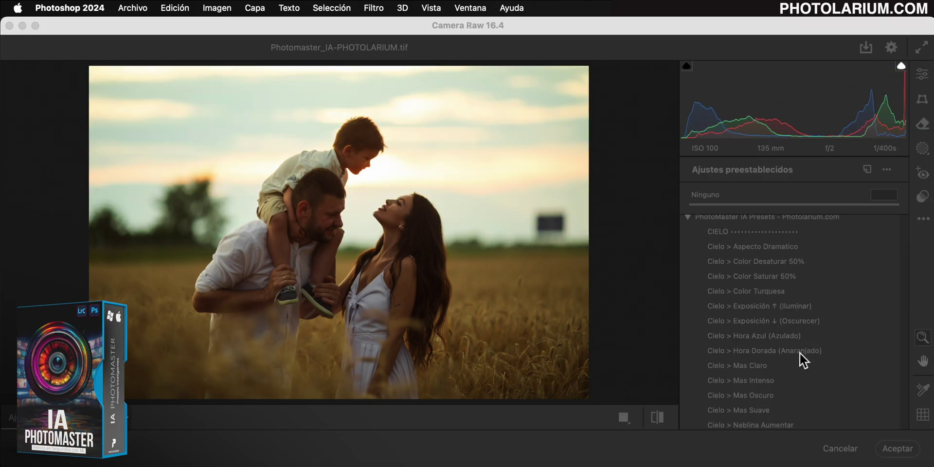
pyautogui.click(776, 350)
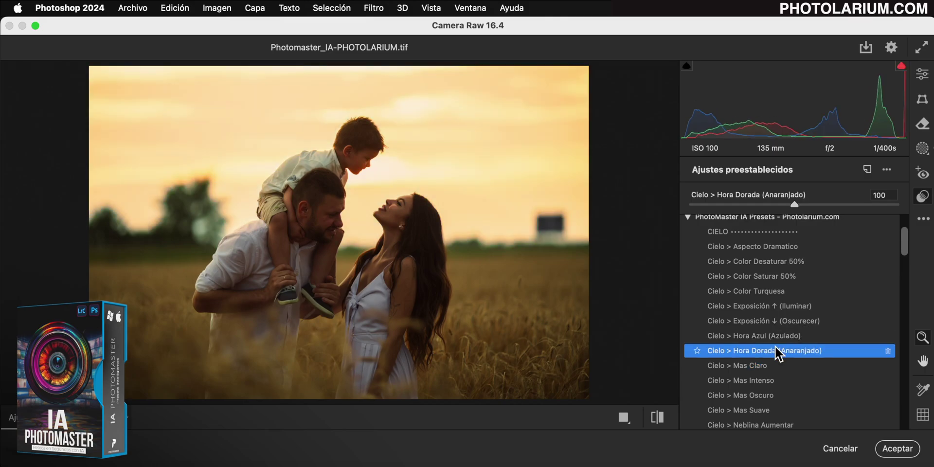
pyautogui.moveTo(794, 205)
pyautogui.mouseDown()
pyautogui.moveTo(829, 204)
pyautogui.moveTo(737, 204)
pyautogui.mouseUp()
# - Apply the Sujeto > Exposición ↑ (Iluminar) preset at 70, compare before/after, and accept
pyautogui.click(774, 321)
pyautogui.scroll(-10, 794, 294)
pyautogui.scroll(-5, 778, 316)
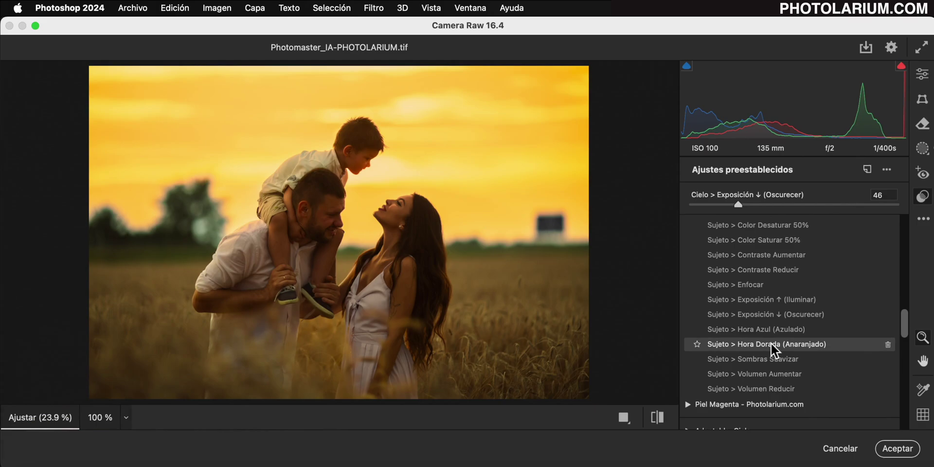
pyautogui.click(770, 344)
pyautogui.click(775, 298)
pyautogui.moveTo(794, 204); pyautogui.dragTo(763, 205)
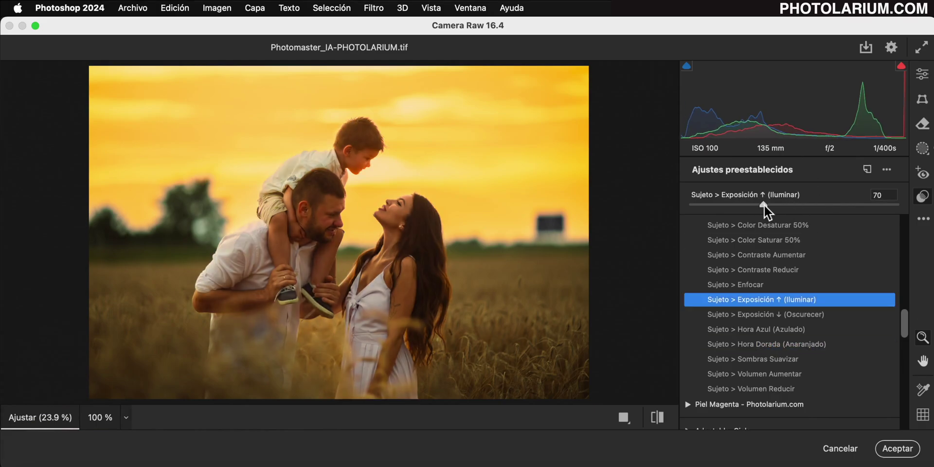
pyautogui.click(624, 417)
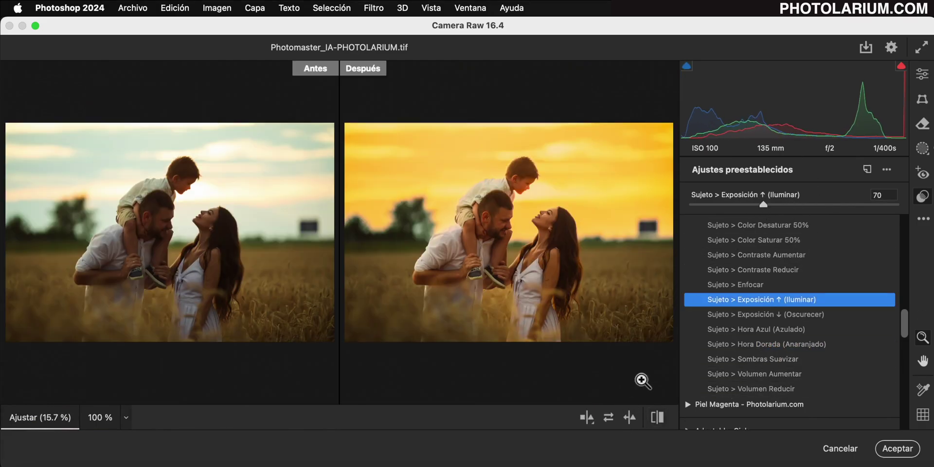
pyautogui.click(898, 448)
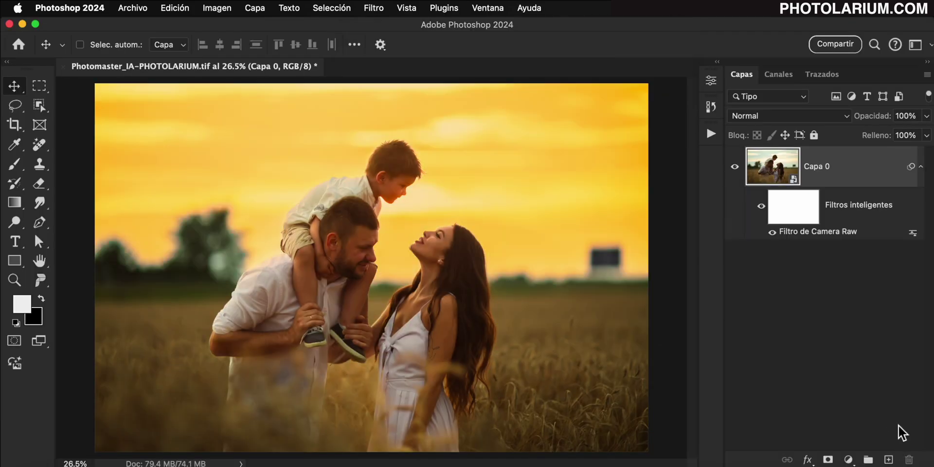
# - Add the Fondo > Exposición ↑ (Iluminar) preset at 38 to the existing Camera Raw filter and reapply it
pyautogui.doubleClick(811, 233)
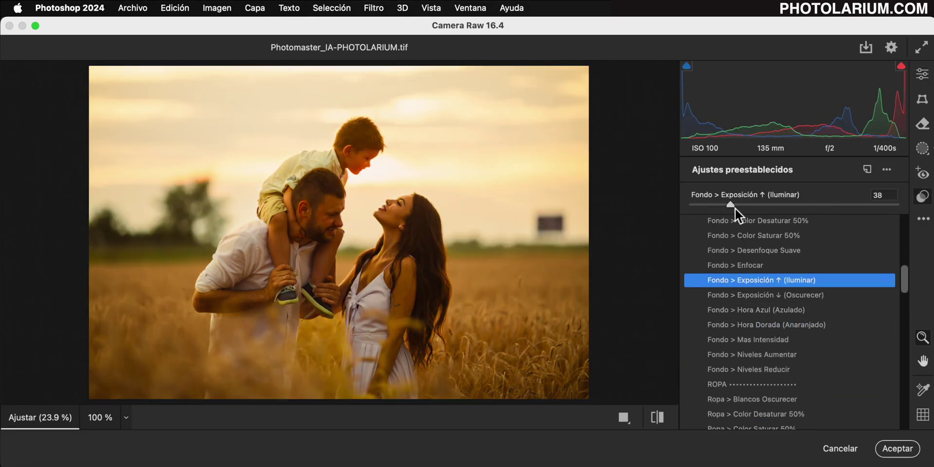
pyautogui.click(624, 417)
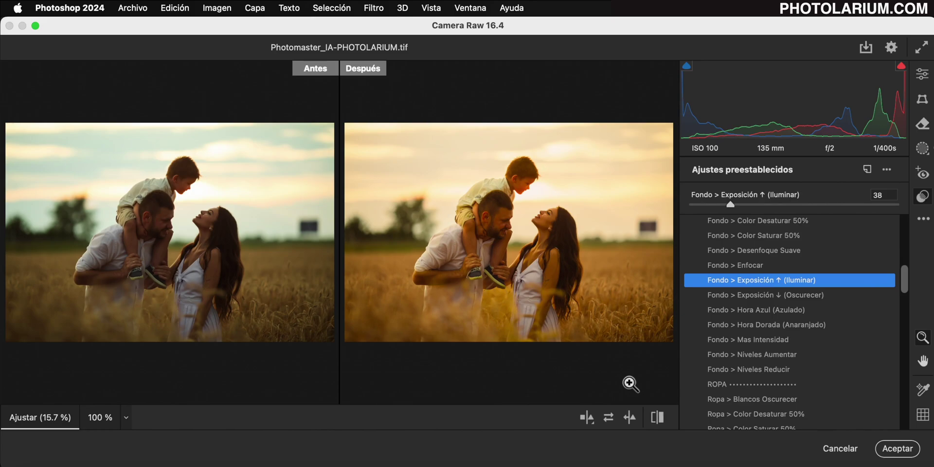
pyautogui.click(898, 448)
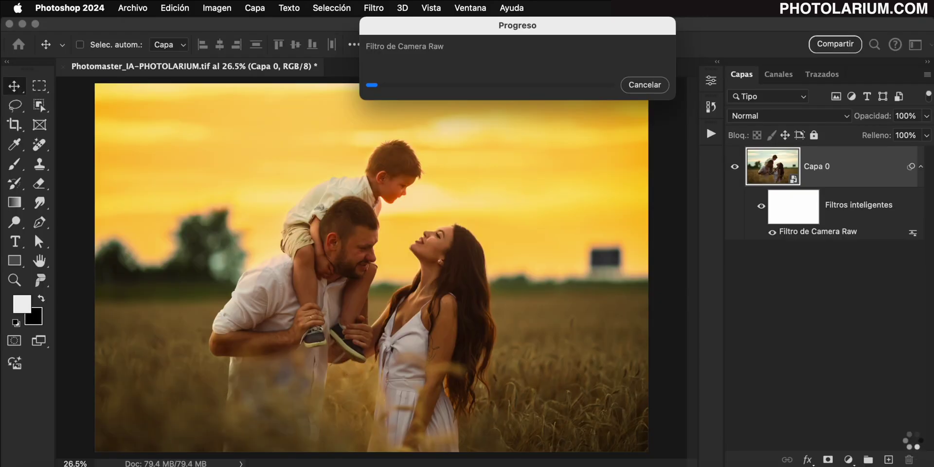